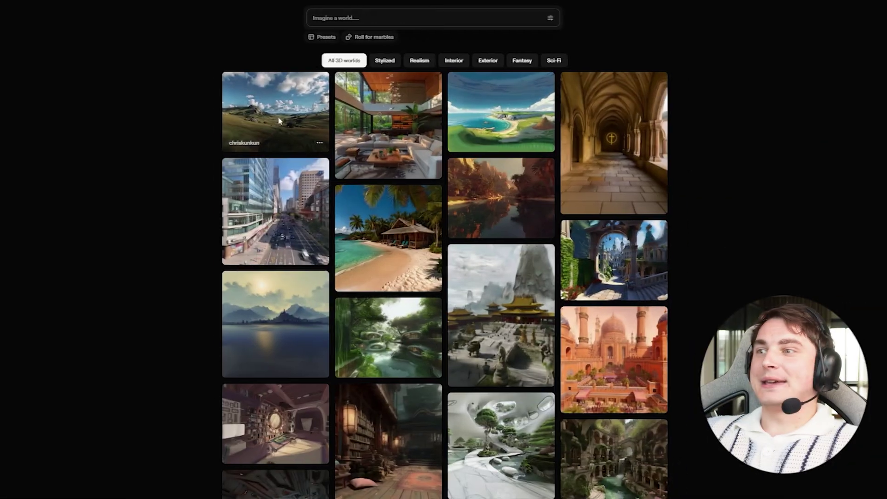
Open sample 3D worlds from the gallery, such as the grassy hills and the palm oasis, and look around inside them
{"action": "left_click", "coordinate": [278, 203]}
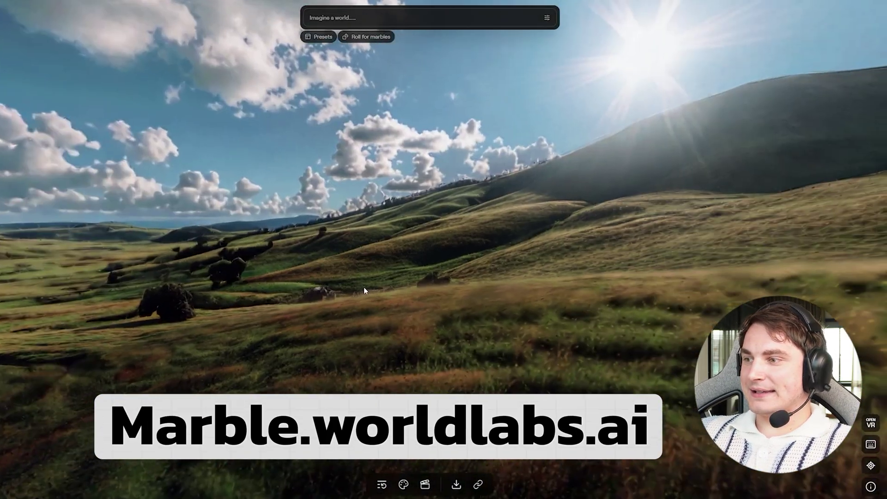
{"action": "left_click_drag", "start_coordinate": [364, 287], "coordinate": [376, 301]}
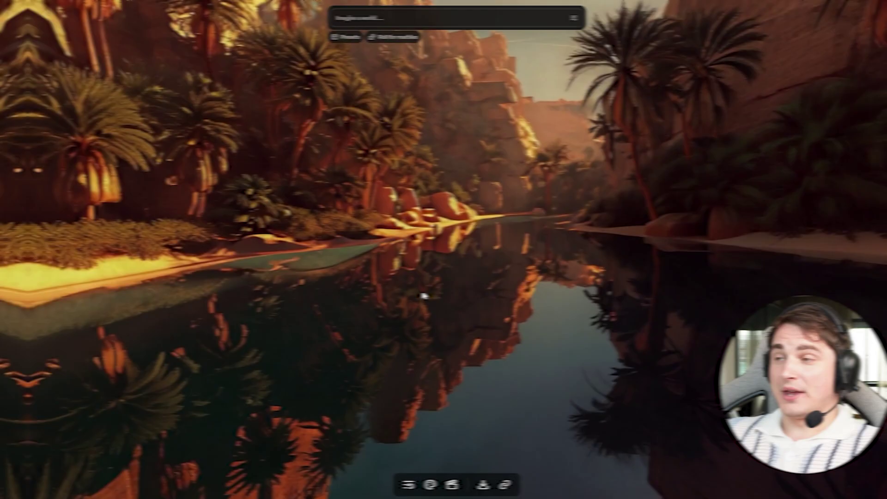
{"action": "mouse_move", "coordinate": [421, 293]}
{"action": "left_mouse_down"}
{"action": "mouse_move", "coordinate": [374, 293]}
{"action": "mouse_move", "coordinate": [499, 289]}
{"action": "mouse_move", "coordinate": [504, 279]}
{"action": "mouse_move", "coordinate": [445, 281]}
{"action": "left_mouse_up"}
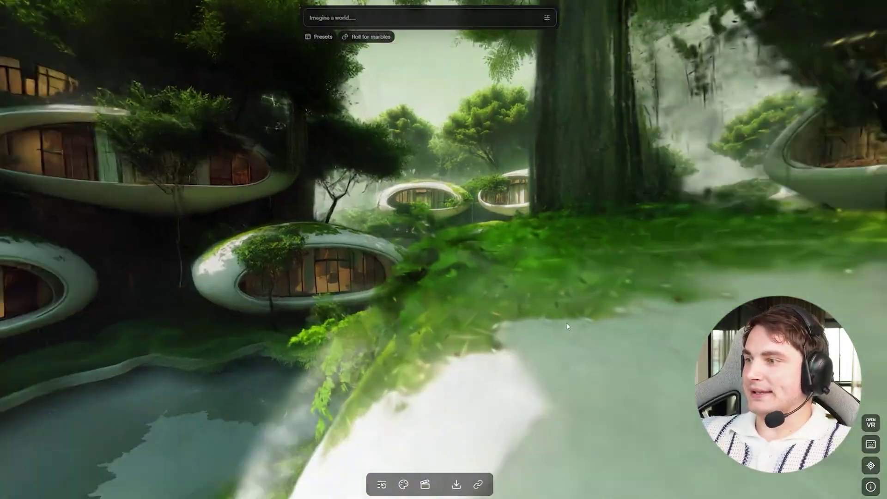
{"action": "left_click_drag", "start_coordinate": [566, 323], "coordinate": [484, 222]}
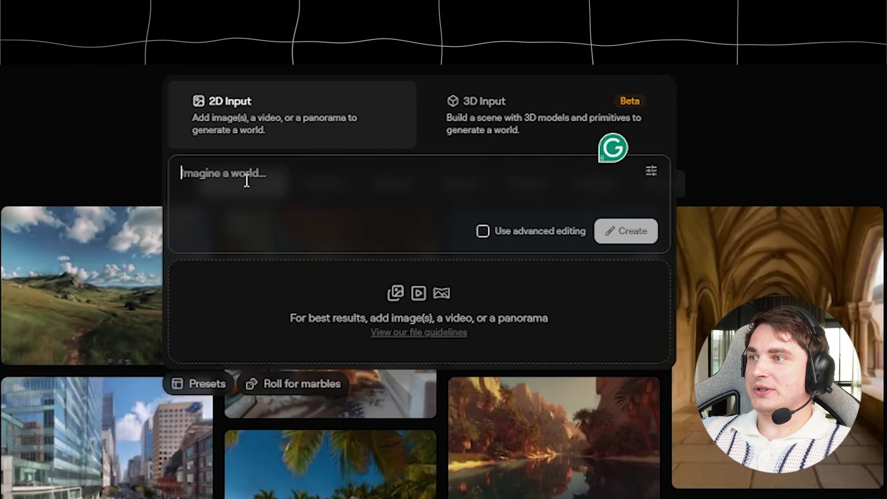
Create a world from the dark hall image as 2D input with advanced editing enabled
{"action": "left_click", "coordinate": [233, 187]}
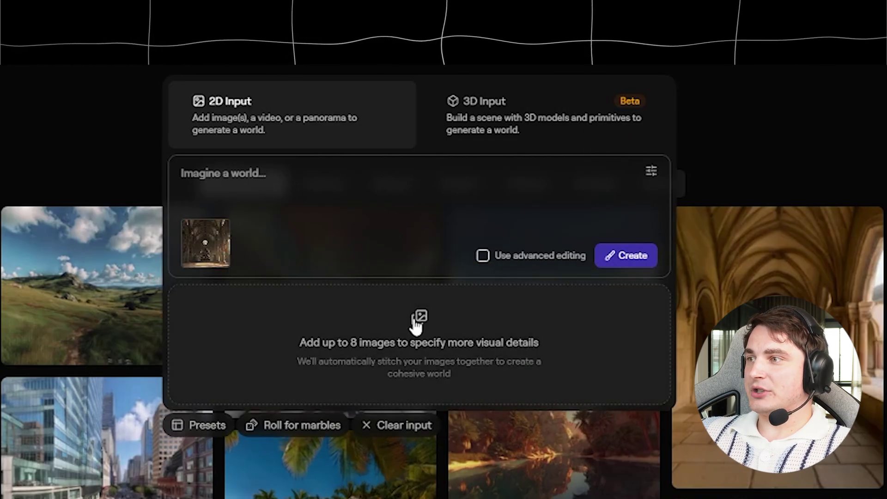
{"action": "left_click", "coordinate": [281, 194]}
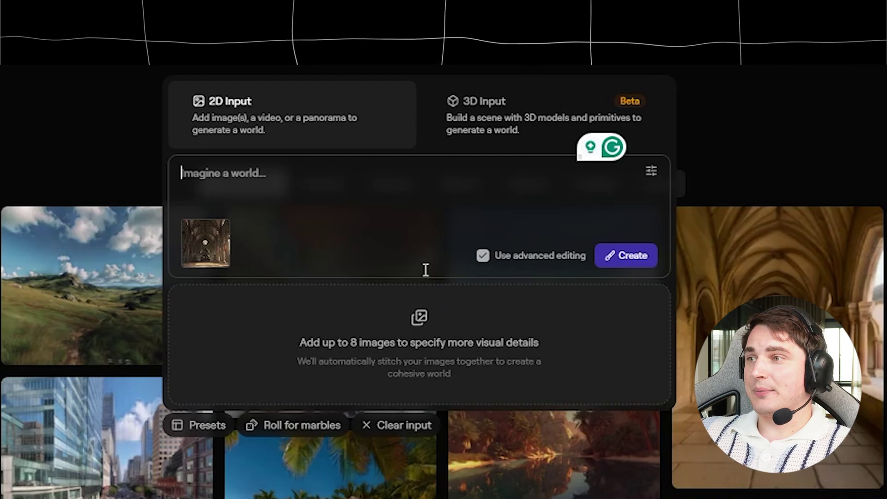
{"action": "left_click", "coordinate": [631, 257]}
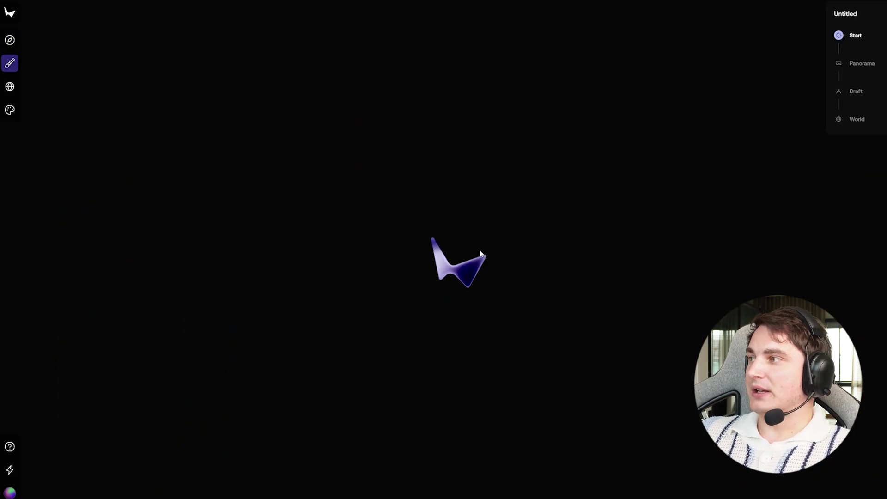
{"action": "left_click", "coordinate": [10, 90]}
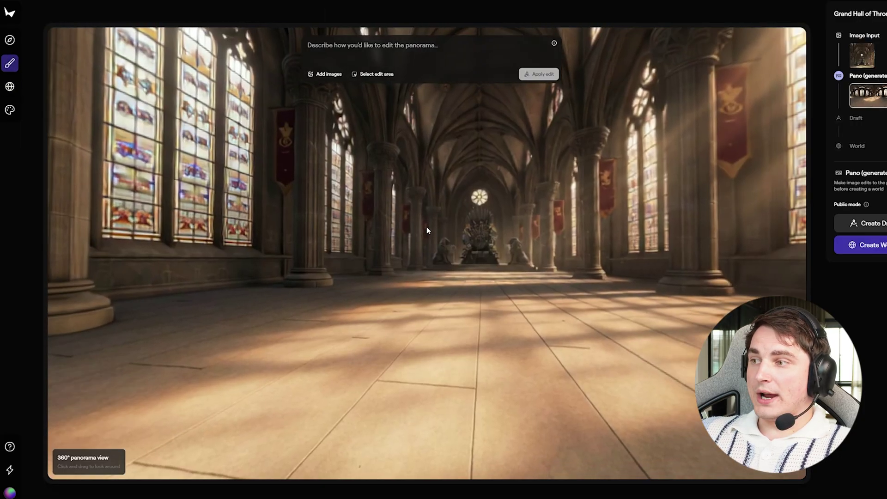
Select the area around the throne in the panorama and apply the edit "Remove the trone and make hall smaller"
{"action": "left_click_drag", "start_coordinate": [426, 226], "coordinate": [693, 245]}
{"action": "left_click_drag", "start_coordinate": [356, 248], "coordinate": [497, 266]}
{"action": "key", "text": "w"}
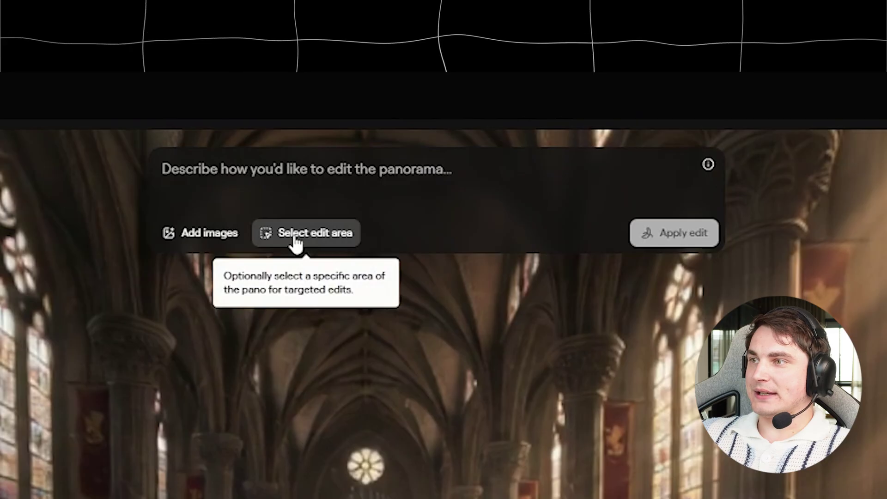
{"action": "left_click", "coordinate": [296, 238]}
{"action": "left_click_drag", "start_coordinate": [189, 430], "coordinate": [542, 498]}
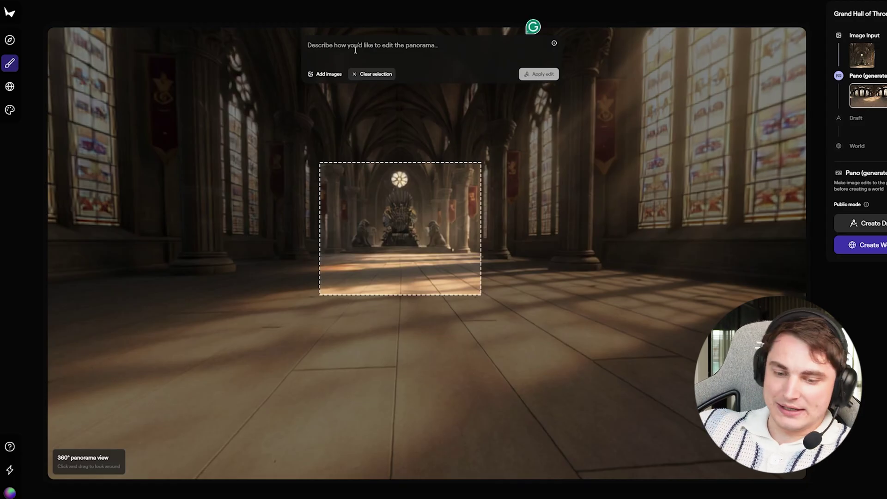
{"action": "type", "text": "Remove the trone and make hall smaller"}
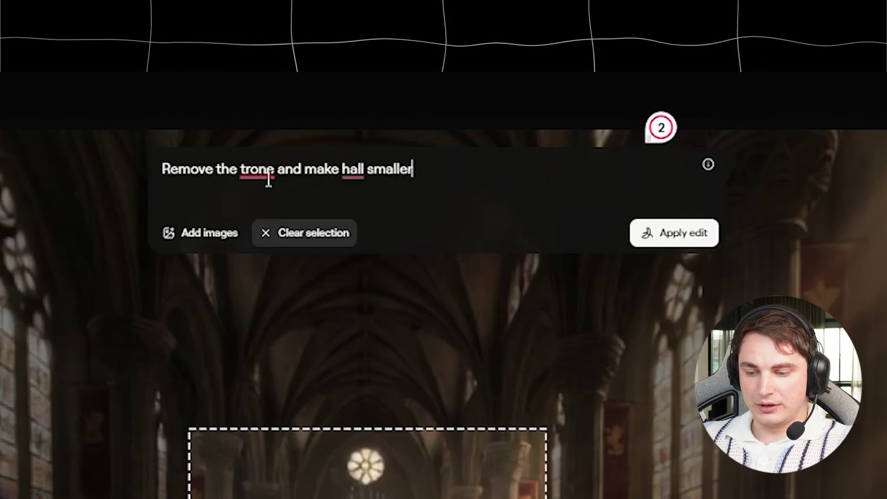
{"action": "key", "text": "Return"}
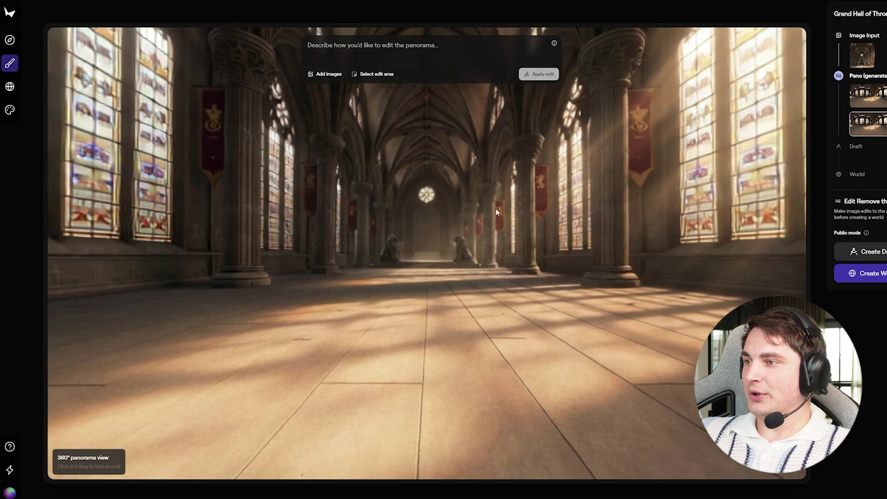
Compare the throne-free panorama with the originally generated version
{"action": "left_click_drag", "start_coordinate": [472, 267], "coordinate": [525, 263]}
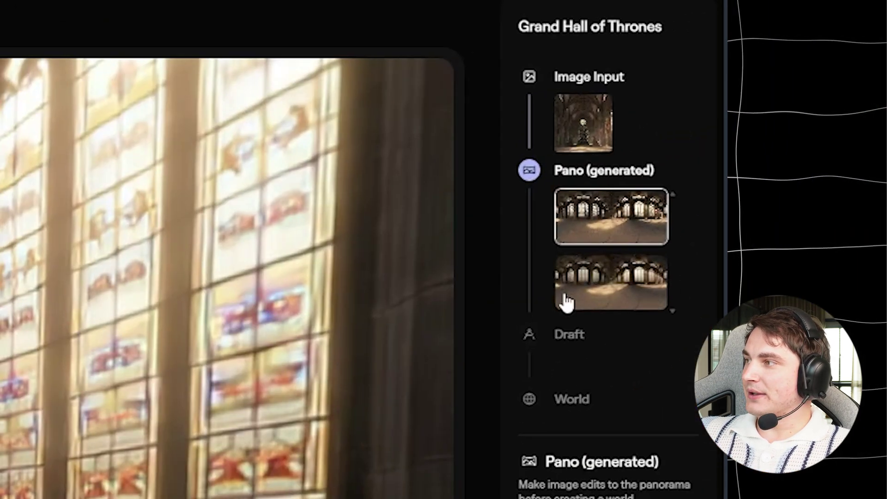
{"action": "left_click", "coordinate": [822, 128]}
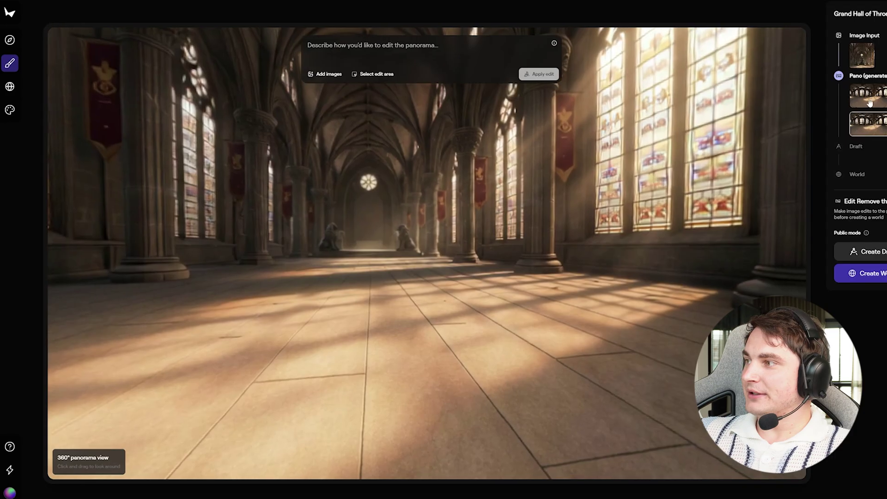
{"action": "left_click_drag", "start_coordinate": [499, 230], "coordinate": [549, 235]}
Apply a prompt edit to the whole panorama that makes the hall more dark
{"action": "left_click", "coordinate": [391, 47]}
{"action": "type", "text": "Make i"}
{"action": "type", "text": "t mo"}
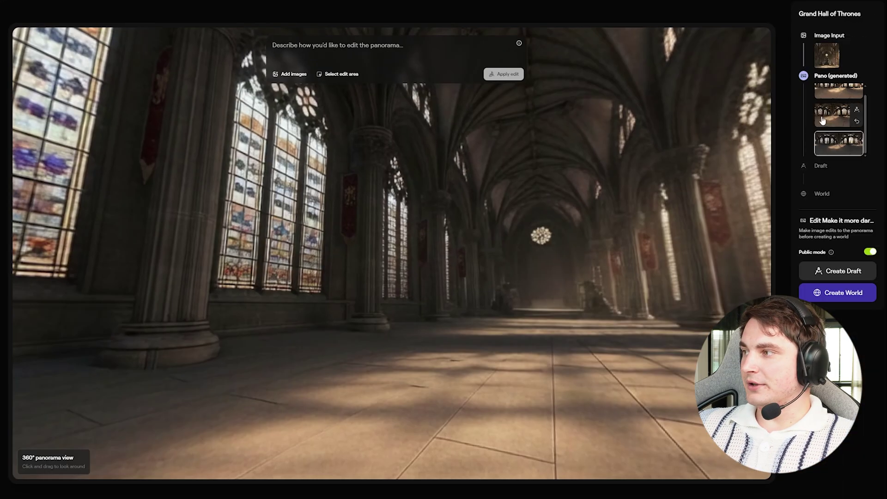
Compare the darkened panorama with the previous edit and look around the hall
{"action": "left_click", "coordinate": [824, 118]}
{"action": "left_click", "coordinate": [824, 138]}
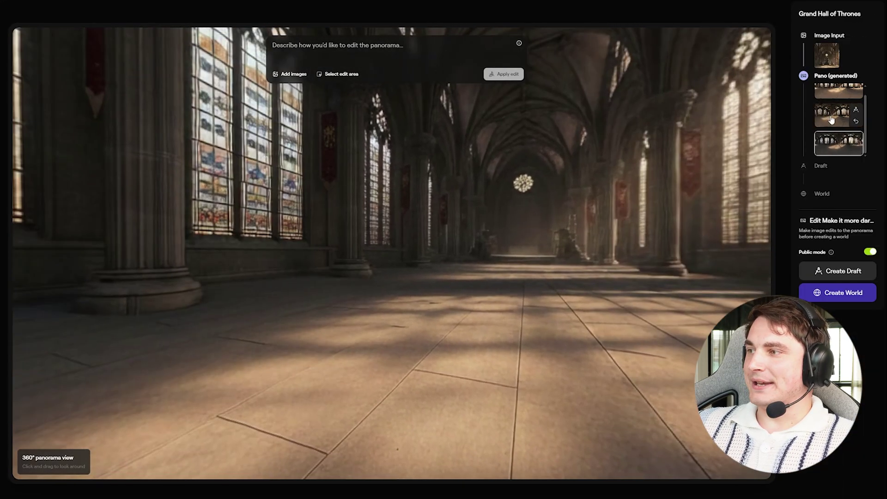
{"action": "left_click_drag", "start_coordinate": [600, 185], "coordinate": [373, 202]}
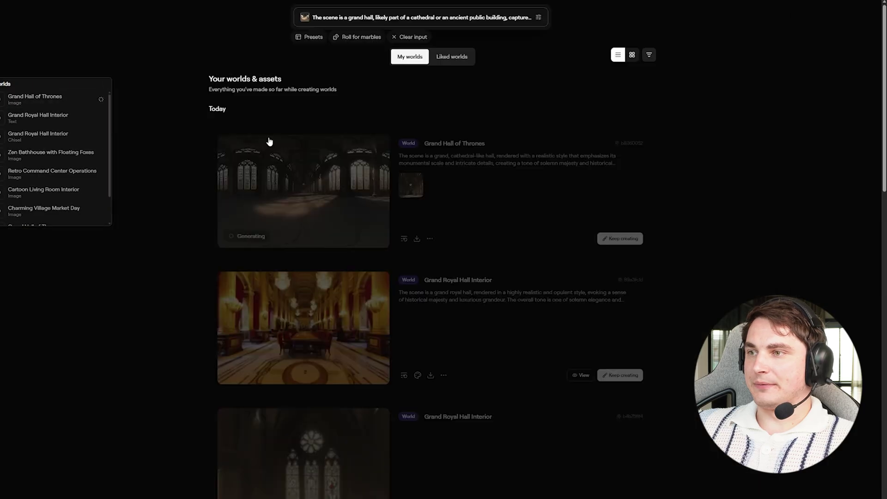
Open the earlier finished Grand Hall of Thrones world from the saved worlds and walk through it in all directions
{"action": "scroll", "coordinate": [311, 204], "scroll_direction": "down", "scroll_amount": 10}
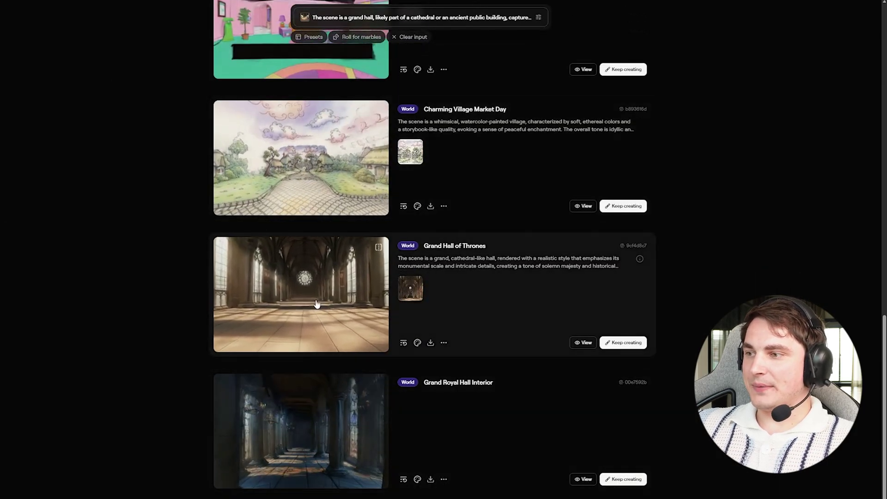
{"action": "left_click", "coordinate": [316, 304]}
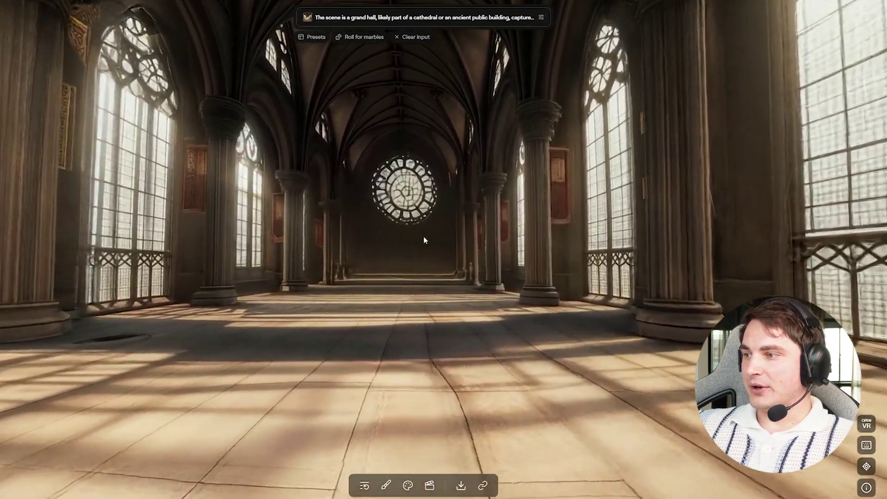
{"action": "left_click_drag", "start_coordinate": [424, 237], "coordinate": [615, 246]}
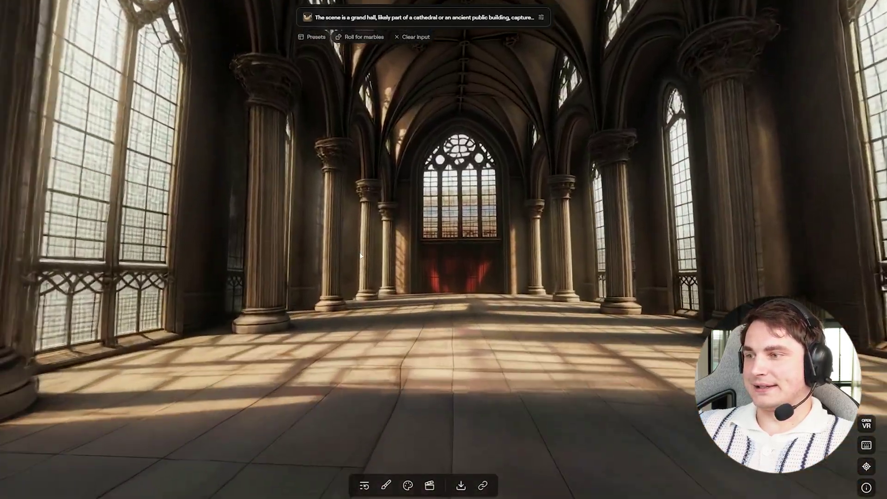
{"action": "key", "text": "w"}
{"action": "left_click_drag", "start_coordinate": [360, 253], "coordinate": [441, 287]}
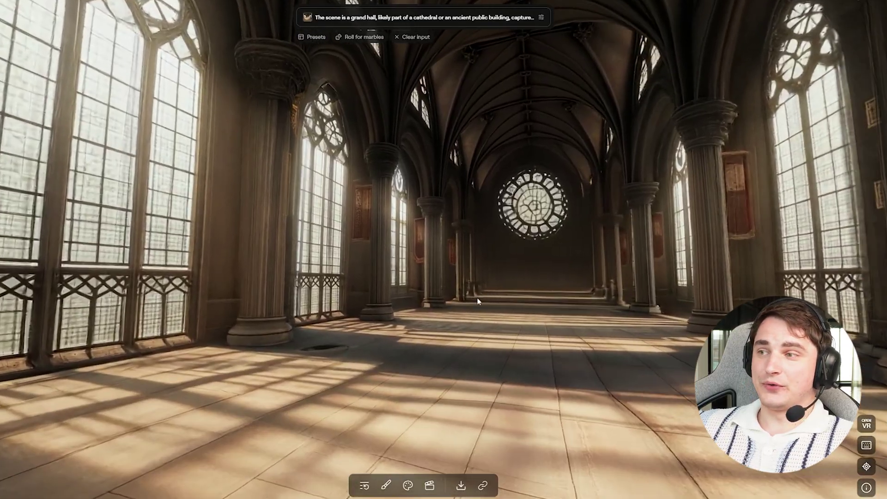
{"action": "left_click_drag", "start_coordinate": [477, 298], "coordinate": [433, 377]}
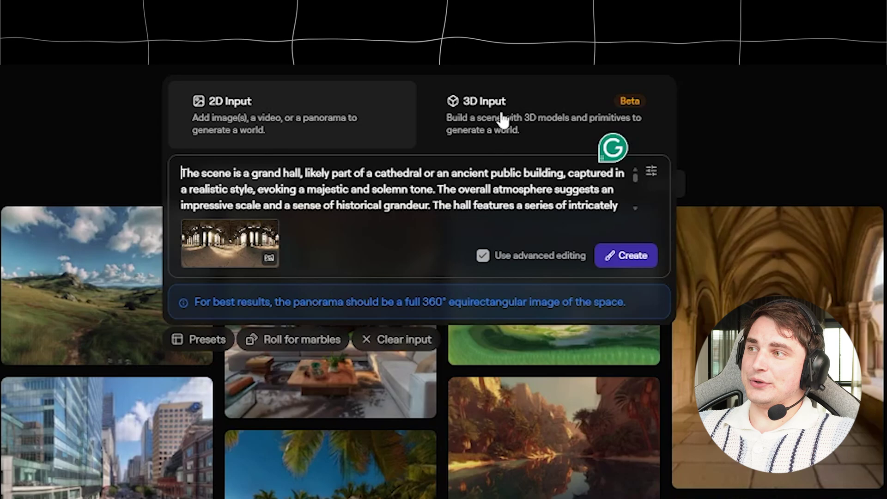
Start a Chisel scene from the 3D input option and upload the blockout hall model into it
{"action": "left_click", "coordinate": [502, 117]}
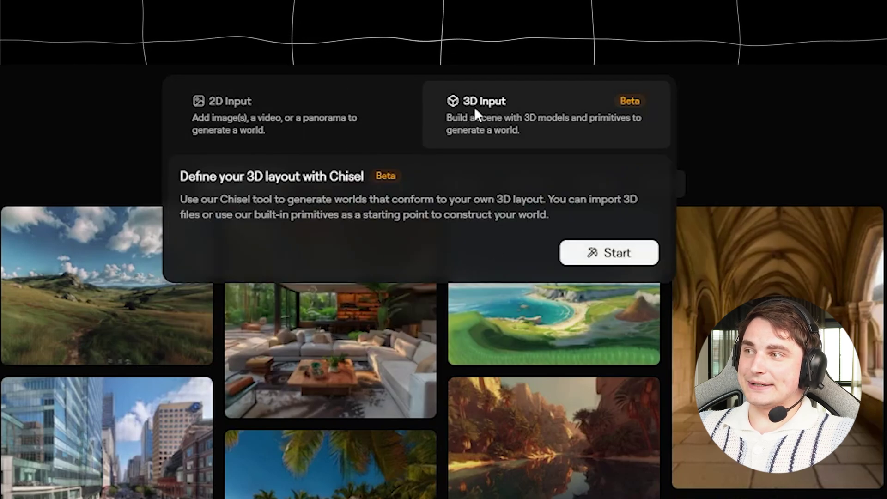
{"action": "left_click", "coordinate": [596, 253]}
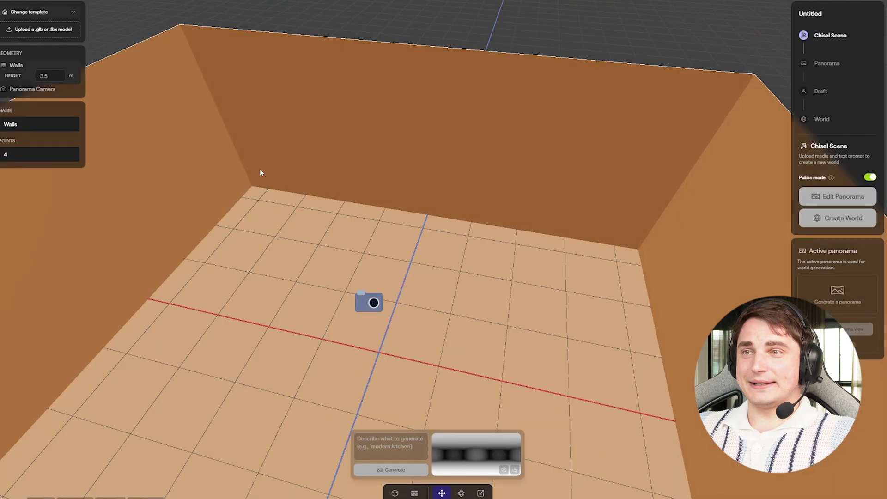
{"action": "left_click", "coordinate": [311, 92]}
{"action": "left_click", "coordinate": [335, 93]}
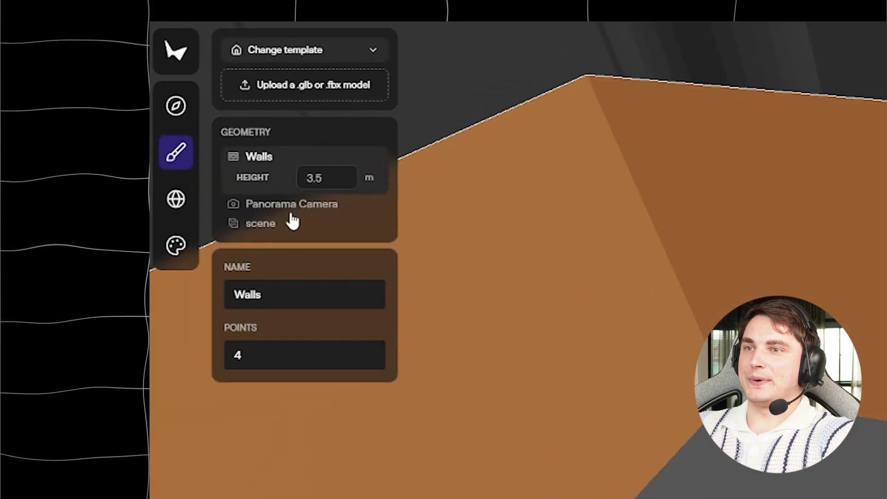
Delete the default Walls from the scene and generate a panorama from the prompt "Royal hall dark ages"
{"action": "left_click", "coordinate": [374, 157]}
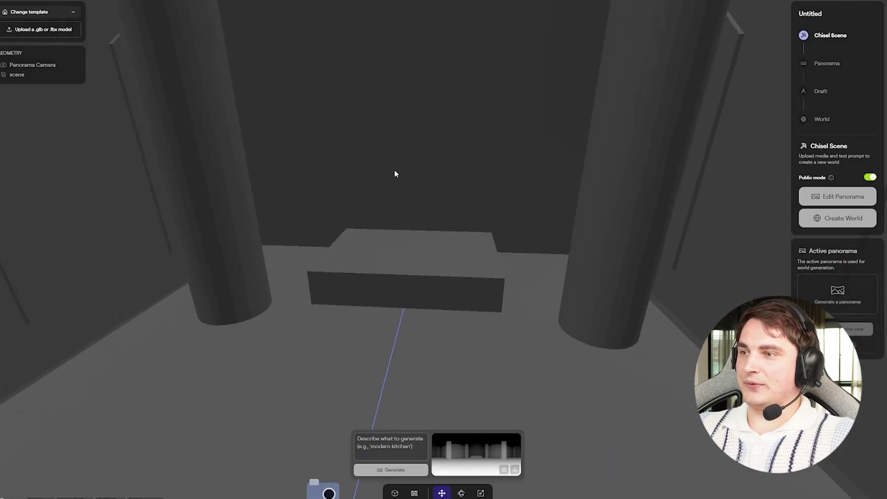
{"action": "mouse_move", "coordinate": [395, 171]}
{"action": "left_mouse_down"}
{"action": "mouse_move", "coordinate": [404, 184]}
{"action": "mouse_move", "coordinate": [503, 196]}
{"action": "mouse_move", "coordinate": [561, 186]}
{"action": "mouse_move", "coordinate": [388, 176]}
{"action": "mouse_move", "coordinate": [388, 167]}
{"action": "left_mouse_up"}
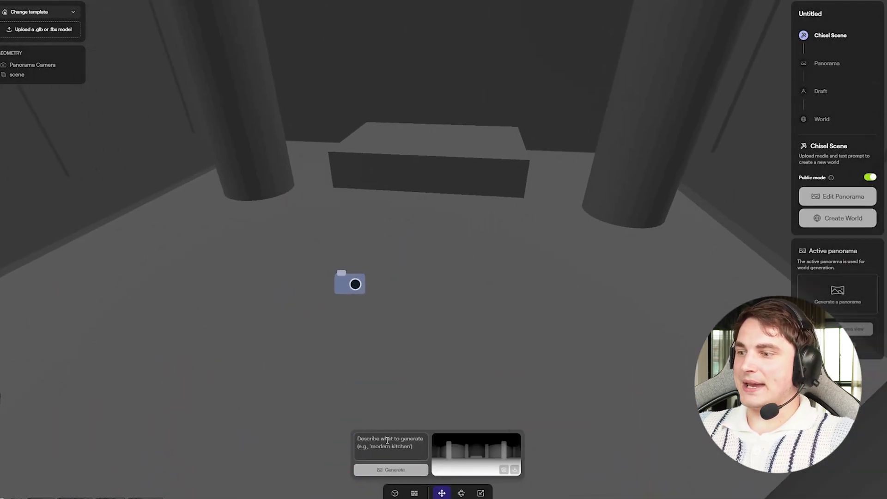
{"action": "left_click", "coordinate": [393, 442]}
{"action": "type", "text": "Tow"}
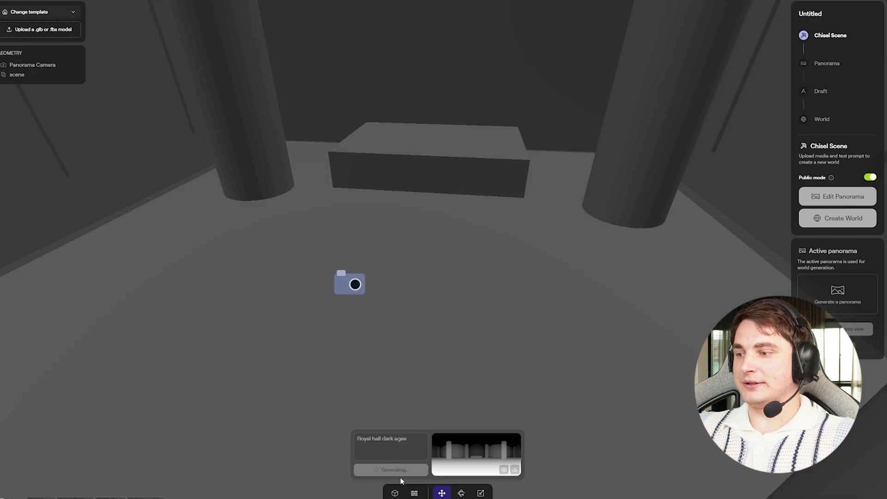
Draw a small walled room and a box primitive on the floor of the hall model
{"action": "left_click", "coordinate": [414, 492]}
{"action": "left_click", "coordinate": [325, 236]}
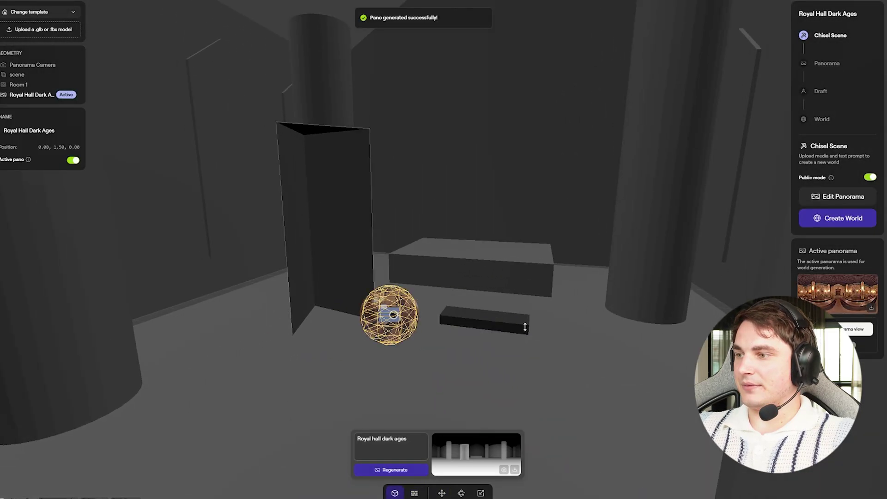
{"action": "left_click", "coordinate": [533, 213]}
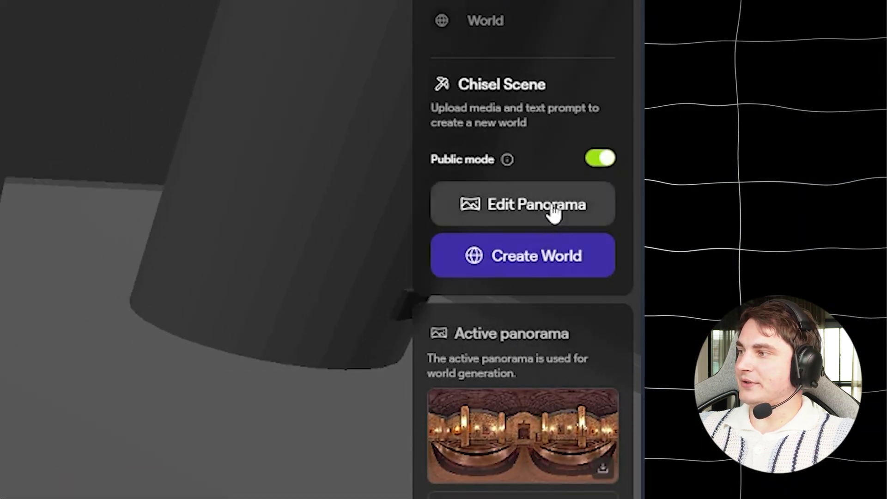
Open the generated royal hall panorama for editing and look around its walls, benches and ceiling
{"action": "left_click", "coordinate": [538, 212]}
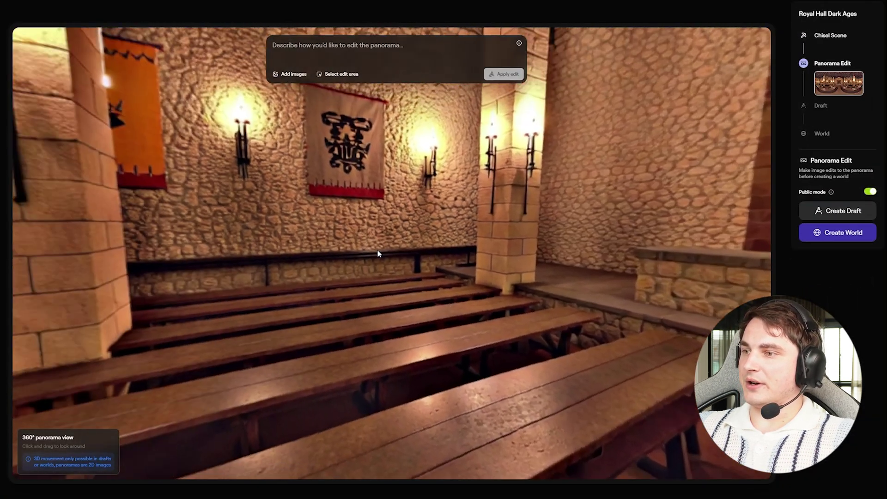
{"action": "mouse_move", "coordinate": [378, 253]}
{"action": "left_mouse_down"}
{"action": "mouse_move", "coordinate": [237, 242]}
{"action": "mouse_move", "coordinate": [345, 252]}
{"action": "mouse_move", "coordinate": [233, 259]}
{"action": "mouse_move", "coordinate": [414, 230]}
{"action": "mouse_move", "coordinate": [382, 240]}
{"action": "left_mouse_up"}
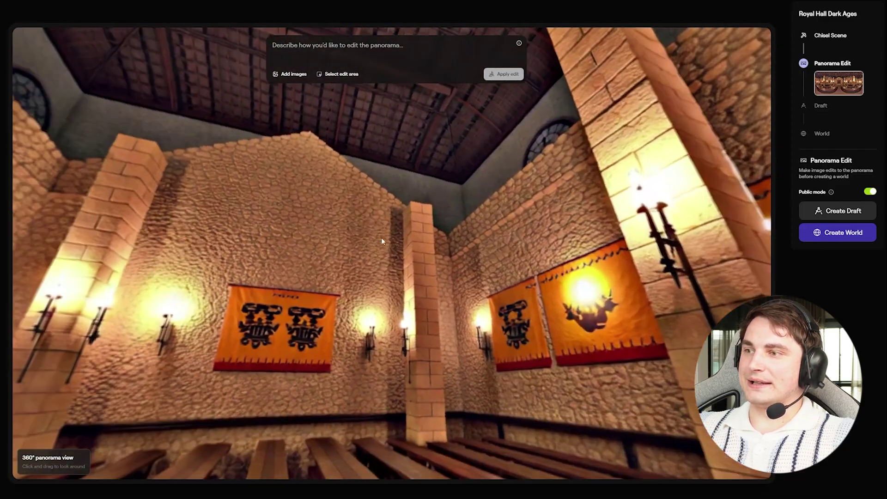
{"action": "left_click_drag", "start_coordinate": [201, 177], "coordinate": [209, 210]}
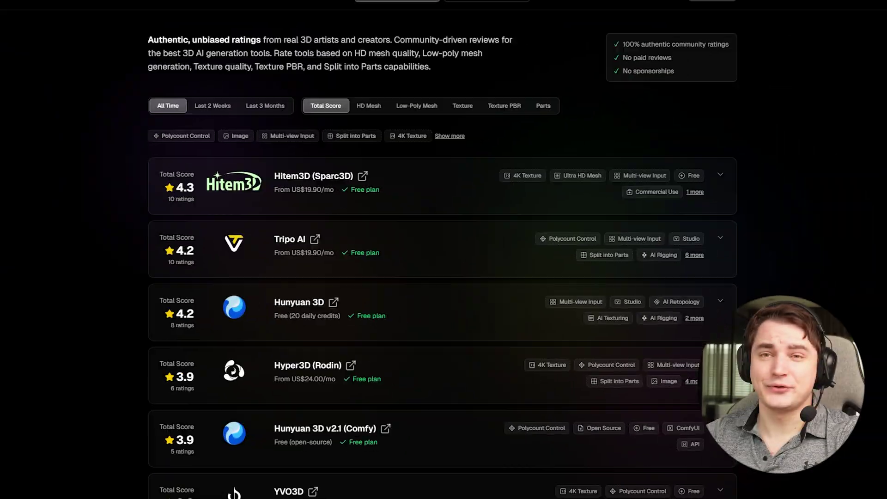
Switch to the 3D AI tool ratings site and browse its list of tools ranked by total score
{"action": "scroll", "coordinate": [441, 250], "scroll_direction": "down", "scroll_amount": 3}
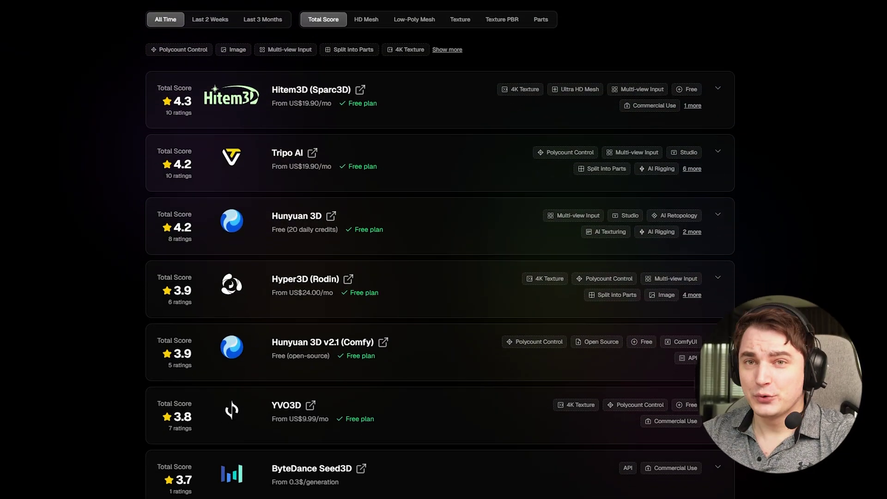
{"action": "scroll", "coordinate": [441, 249], "scroll_direction": "down", "scroll_amount": 1}
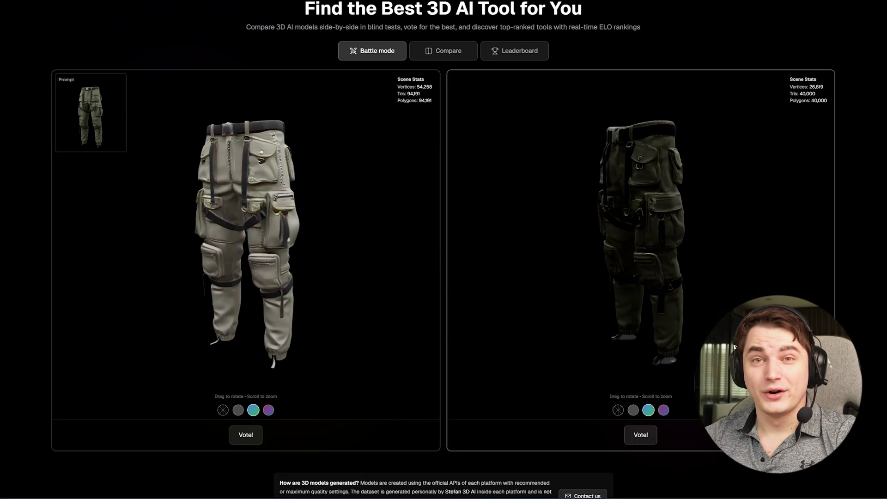
Open the side-by-side comparison of 3D AI tools and browse the tools available for the first slot
{"action": "left_click", "coordinate": [443, 50]}
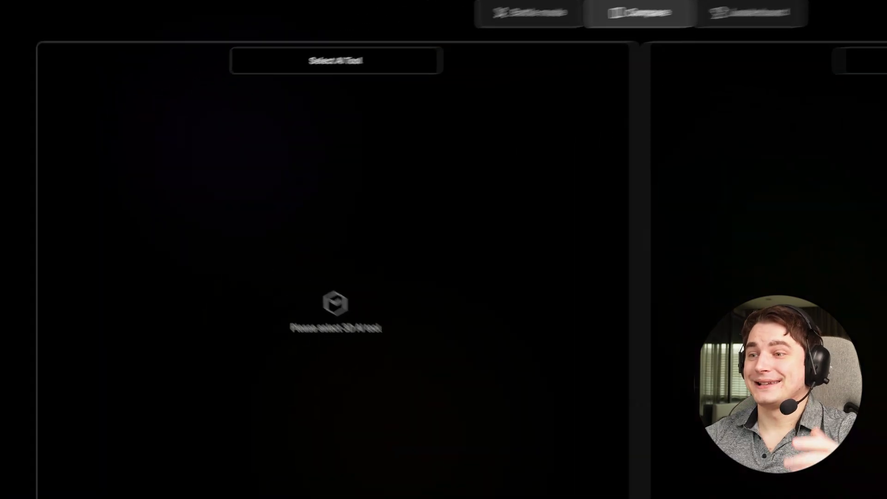
{"action": "left_click", "coordinate": [245, 84]}
{"action": "scroll", "coordinate": [420, 213], "scroll_direction": "down", "scroll_amount": 3}
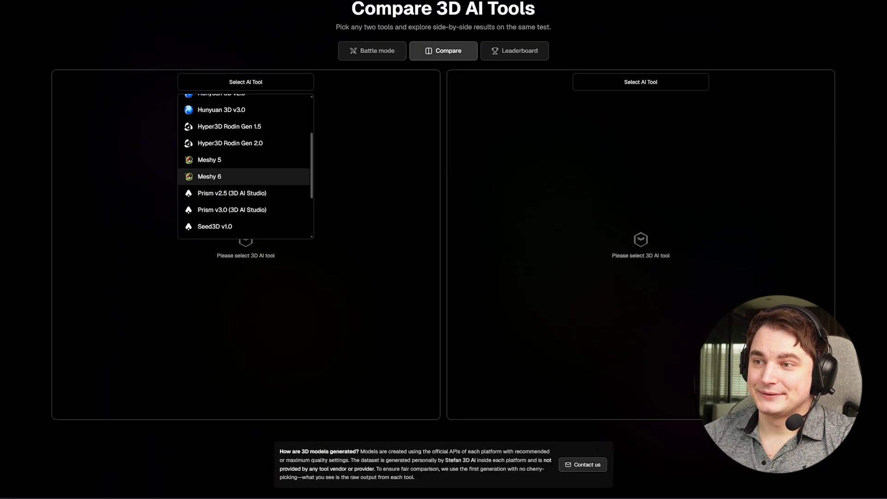
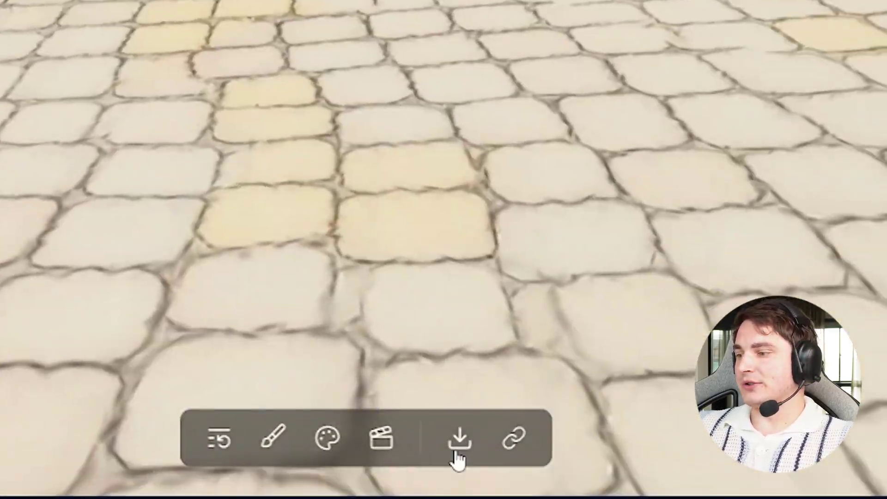
Return to Marble, check the village world's download formats, and look around the village and the cartoon living room
{"action": "left_click", "coordinate": [461, 485]}
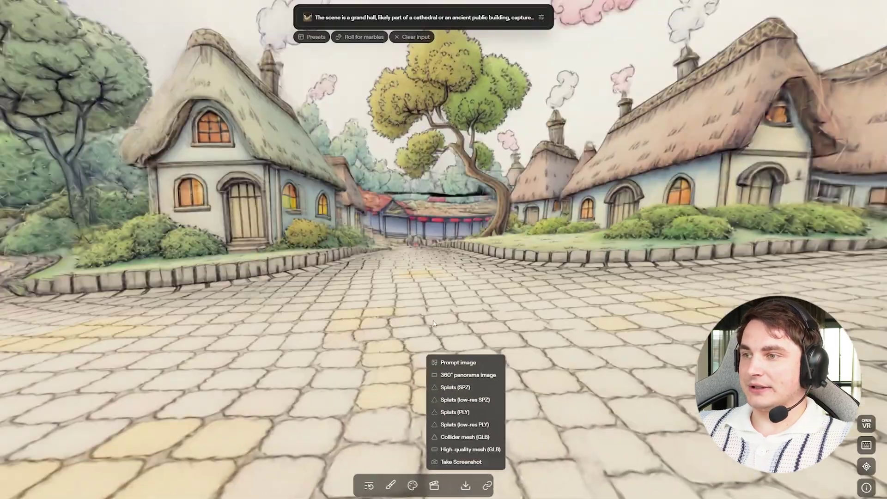
{"action": "left_click_drag", "start_coordinate": [357, 369], "coordinate": [417, 343]}
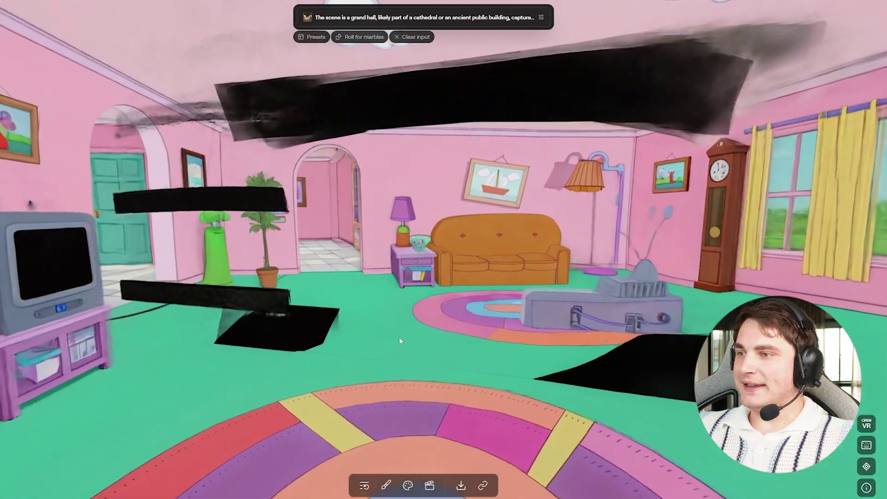
{"action": "left_click_drag", "start_coordinate": [399, 337], "coordinate": [432, 328]}
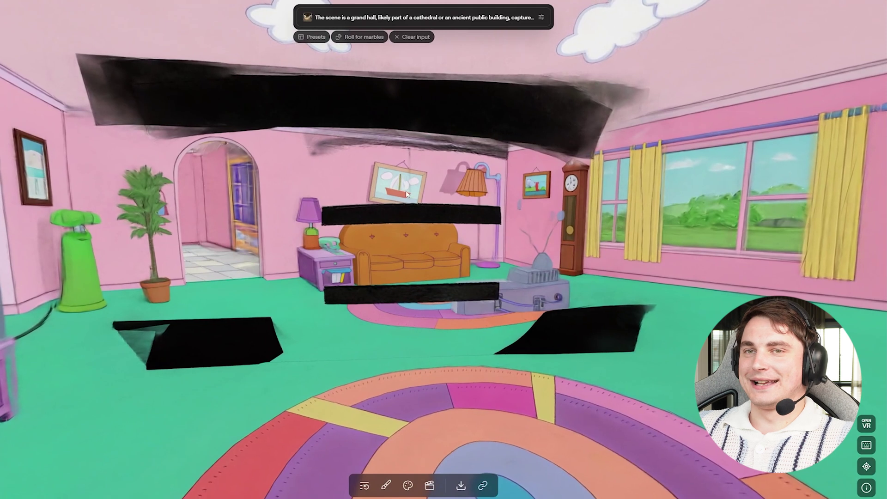
{"action": "left_click_drag", "start_coordinate": [397, 209], "coordinate": [419, 226]}
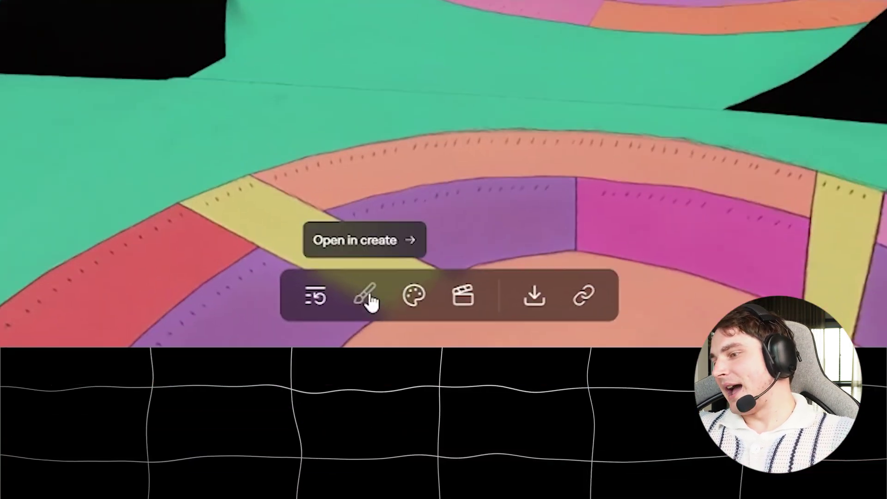
Open the cartoon living room world in Create and compare its panorama versions
{"action": "left_click", "coordinate": [388, 484]}
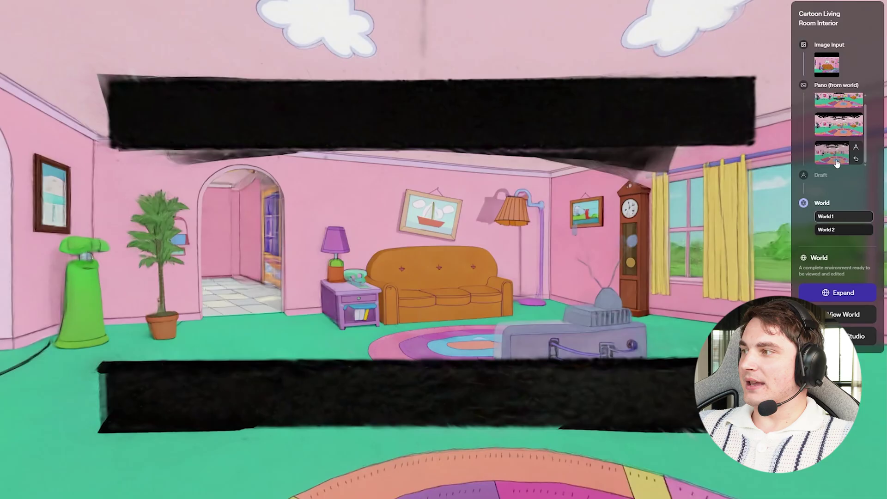
{"action": "left_click", "coordinate": [834, 161]}
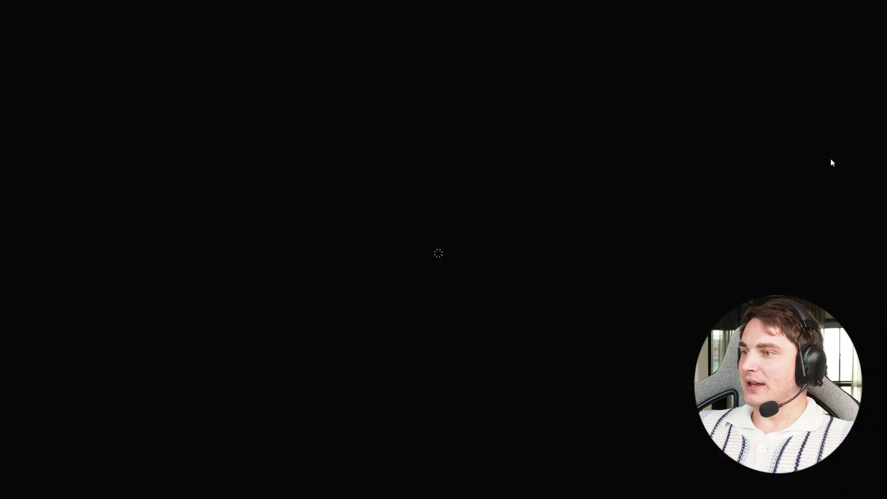
{"action": "left_click", "coordinate": [827, 126]}
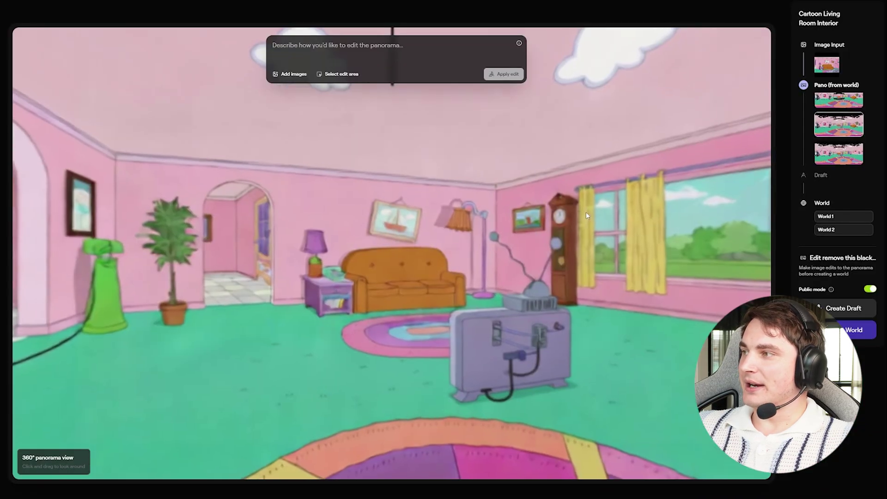
{"action": "left_click", "coordinate": [834, 108]}
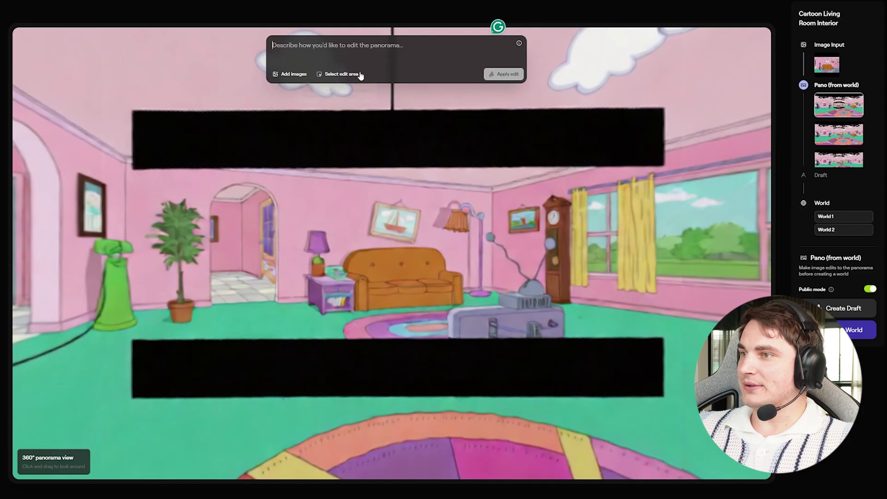
{"action": "left_click", "coordinate": [843, 135]}
{"action": "left_click", "coordinate": [828, 161]}
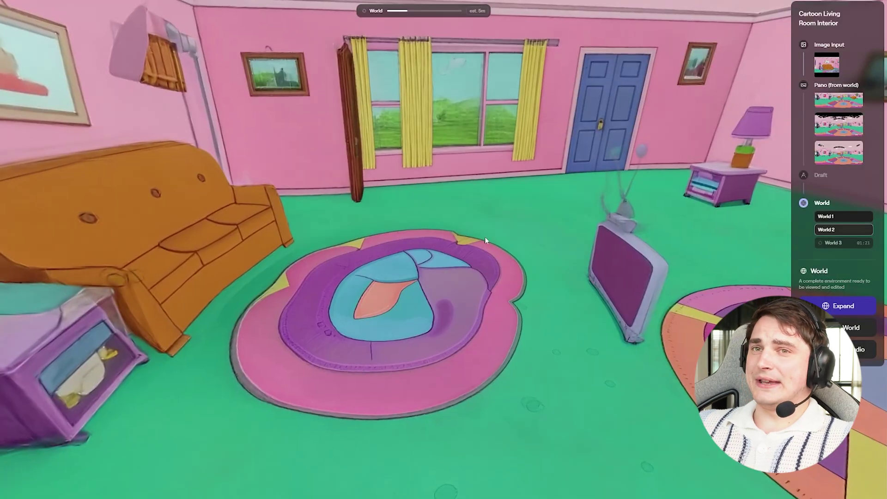
Move through World 2 of the cartoon living room to inspect the rugs, television and window wall
{"action": "key", "text": "Right"}
{"action": "key", "text": "Left"}
{"action": "key", "text": "w"}
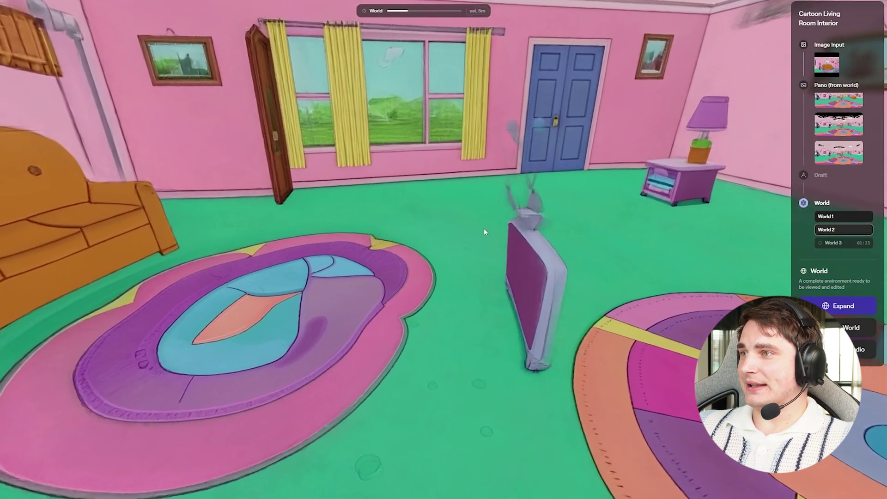
{"action": "key", "text": "a"}
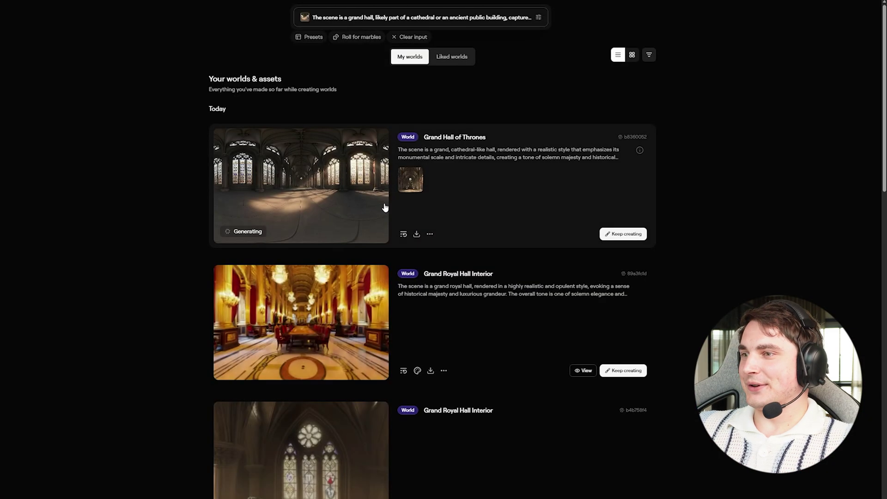
Find the control room world among the created worlds and walk through its rows of desks
{"action": "scroll", "coordinate": [386, 206], "scroll_direction": "down", "scroll_amount": 4}
{"action": "left_click", "coordinate": [393, 209]}
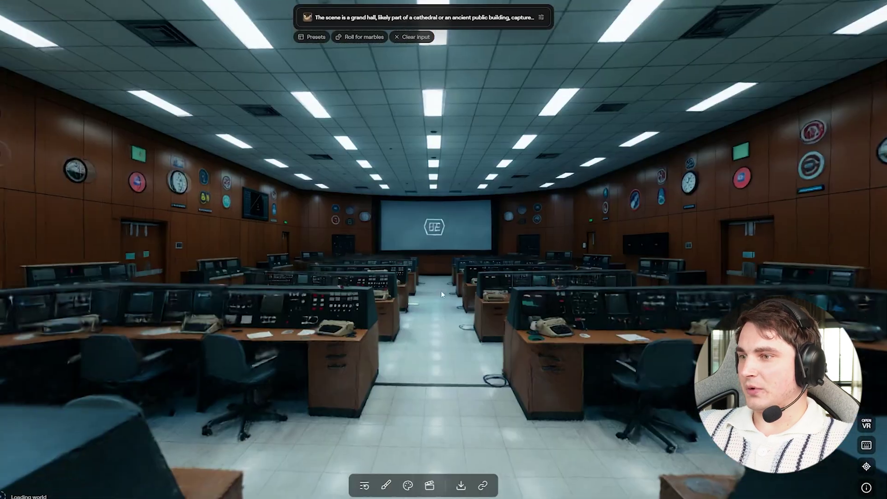
{"action": "left_click_drag", "start_coordinate": [441, 290], "coordinate": [217, 194]}
{"action": "key", "text": "w"}
{"action": "key", "text": "w"}
{"action": "key", "text": "w"}
{"action": "key", "text": "s"}
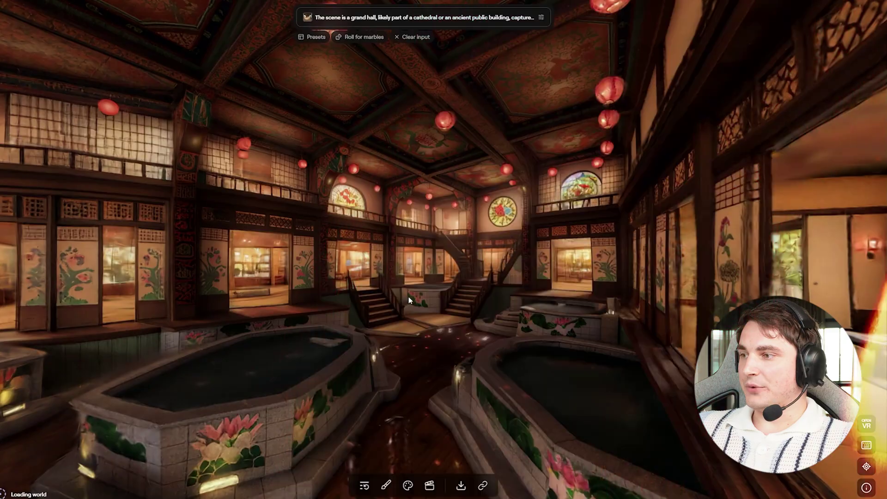
Walk through the bathhouse world and check its download formats for images, splats and meshes
{"action": "left_click_drag", "start_coordinate": [408, 295], "coordinate": [444, 298]}
{"action": "key", "text": "w"}
{"action": "key", "text": "w"}
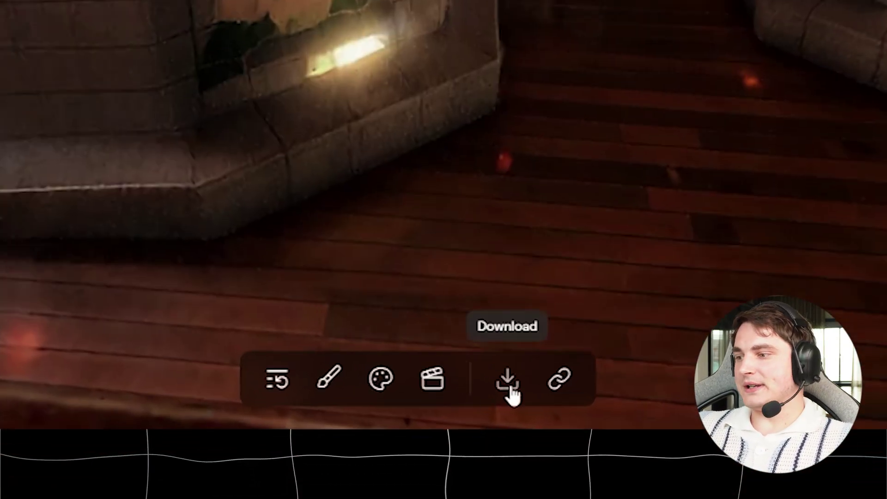
{"action": "left_click", "coordinate": [511, 392]}
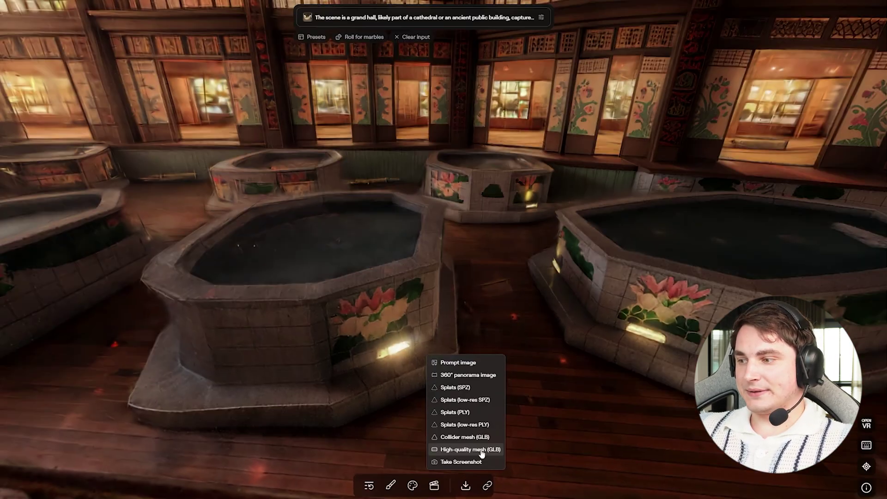
{"action": "left_click", "coordinate": [498, 292]}
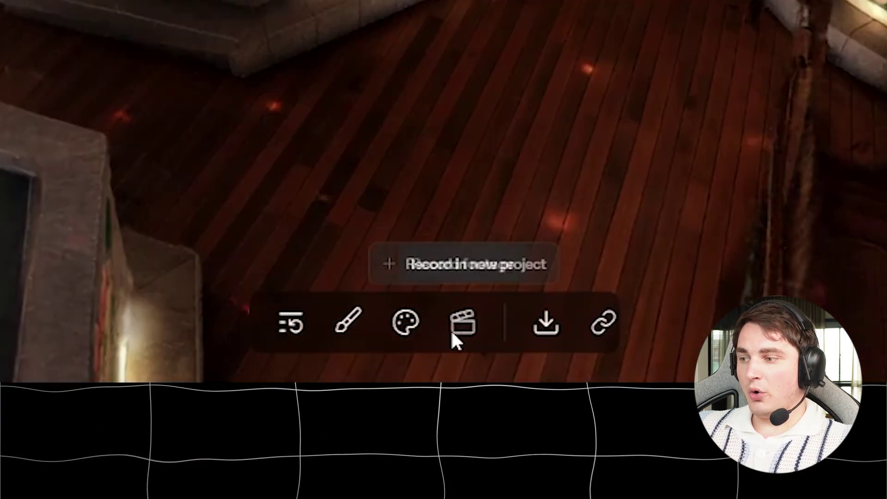
Open the bathhouse world in a new recording project and set the first camera keyframe at 0 s inside the hall
{"action": "left_click", "coordinate": [476, 261]}
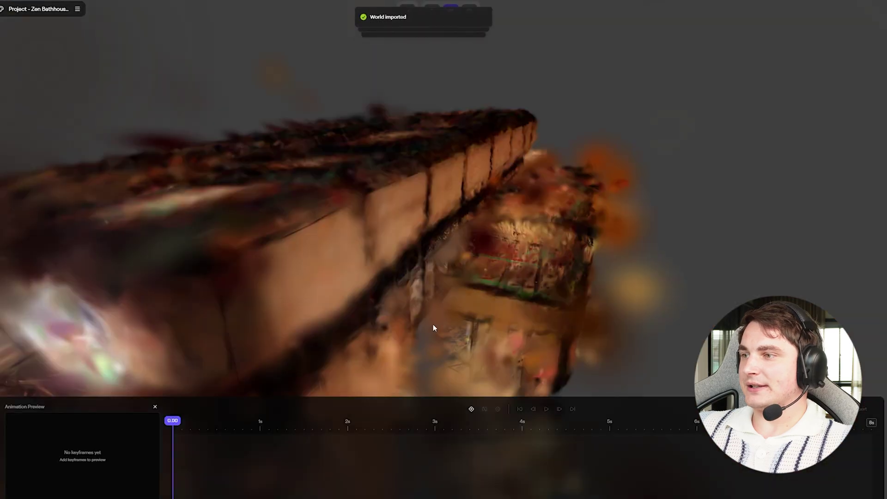
{"action": "key", "text": "w"}
{"action": "left_click_drag", "start_coordinate": [466, 292], "coordinate": [528, 294]}
{"action": "key", "text": "space"}
{"action": "key", "text": "d"}
{"action": "key", "text": "space"}
{"action": "key", "text": "e"}
{"action": "key", "text": "d"}
{"action": "key", "text": "a"}
{"action": "key", "text": "s"}
{"action": "key", "text": "w"}
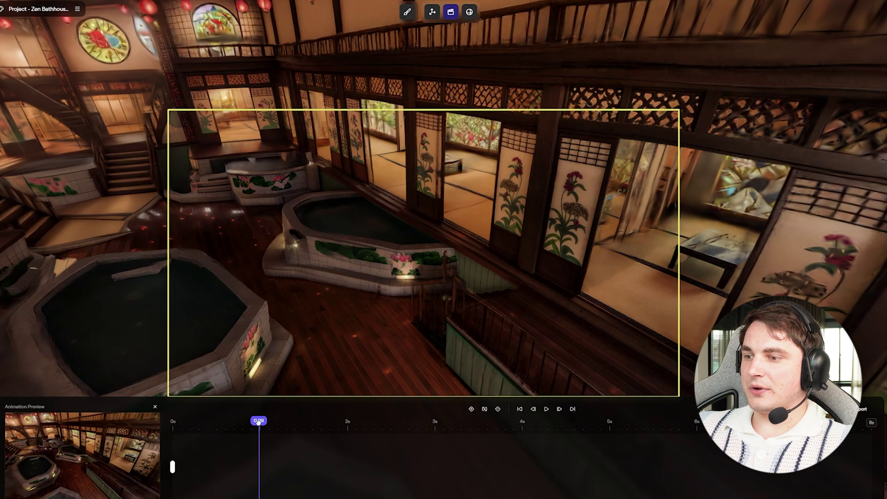
Add camera keyframes at about 1 s and 2 s from new viewpoints among the bathhouse pools
{"action": "left_click_drag", "start_coordinate": [462, 268], "coordinate": [378, 260]}
{"action": "left_click_drag", "start_coordinate": [386, 297], "coordinate": [529, 296]}
{"action": "key", "text": "w"}
{"action": "key", "text": "s"}
{"action": "key", "text": "w"}
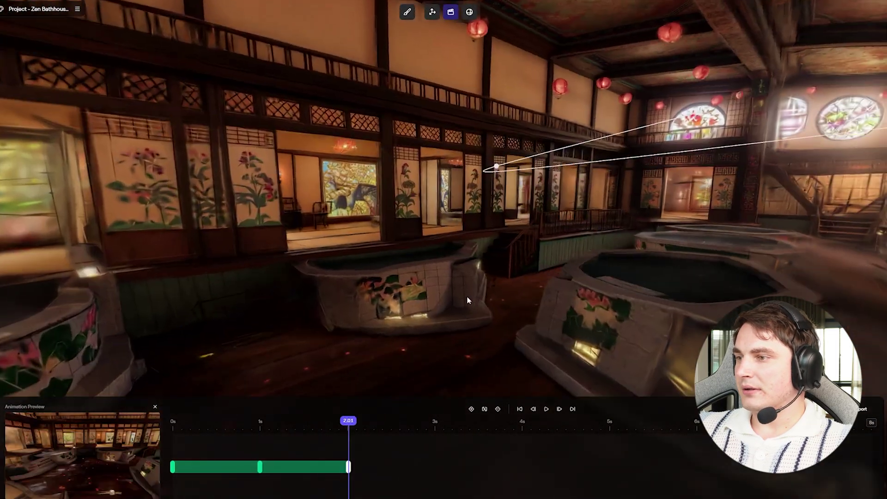
Add a camera keyframe just before 4 s showing the pools from above, and enhance the bathhouse animation
{"action": "left_click_drag", "start_coordinate": [466, 300], "coordinate": [533, 290]}
{"action": "key", "text": "w"}
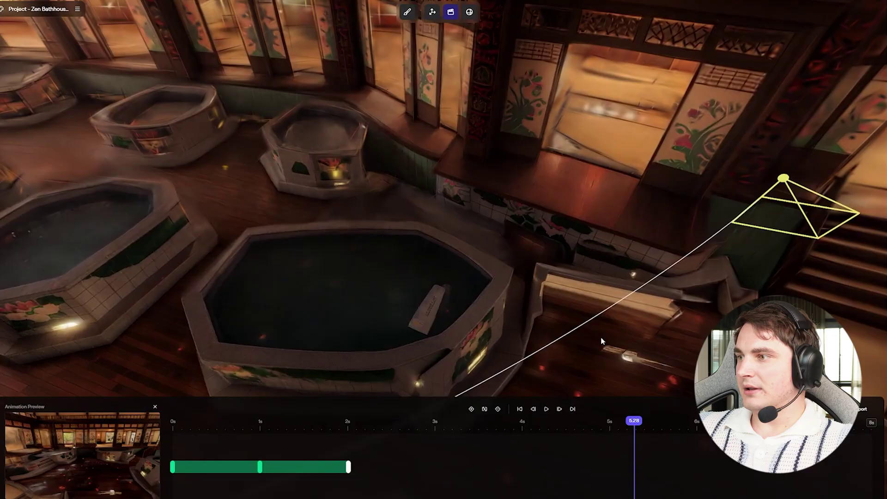
{"action": "left_click_drag", "start_coordinate": [600, 337], "coordinate": [545, 324]}
{"action": "key", "text": "s"}
{"action": "key", "text": "w"}
{"action": "left_click_drag", "start_coordinate": [624, 421], "coordinate": [500, 426]}
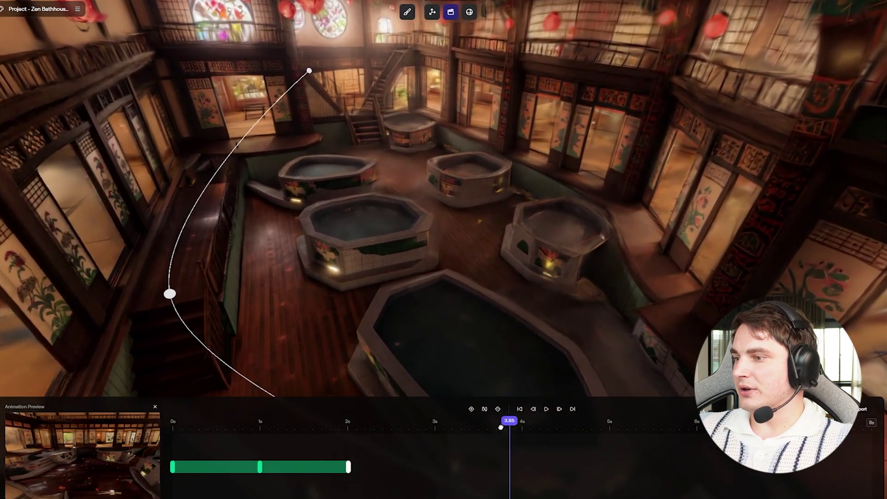
{"action": "left_click", "coordinate": [471, 409]}
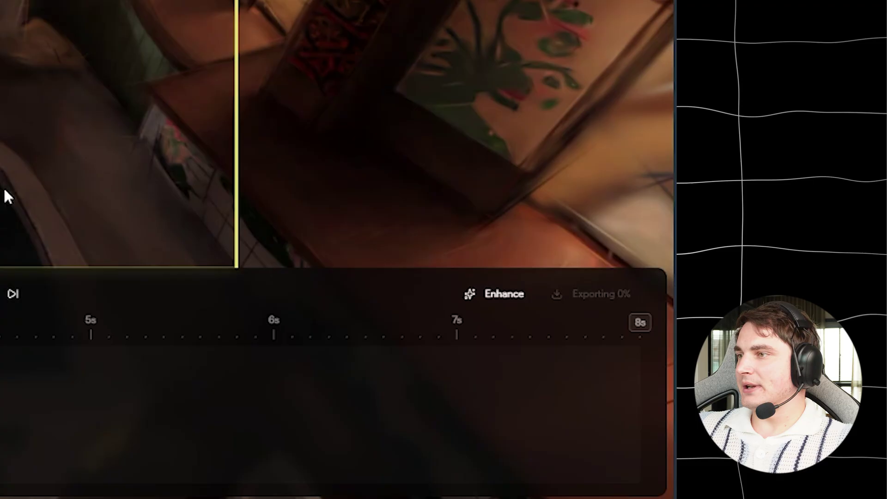
{"action": "left_click", "coordinate": [494, 293]}
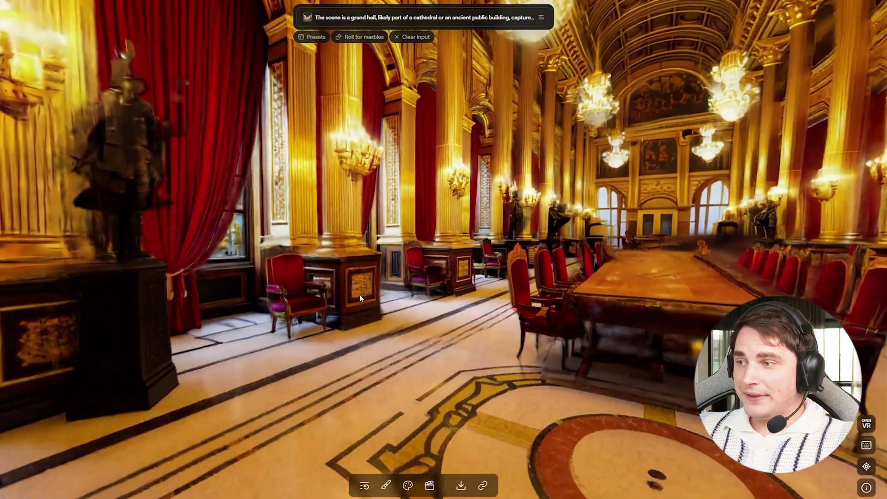
Look around the golden royal hall world and open it in a new project
{"action": "key", "text": "s"}
{"action": "key", "text": "a"}
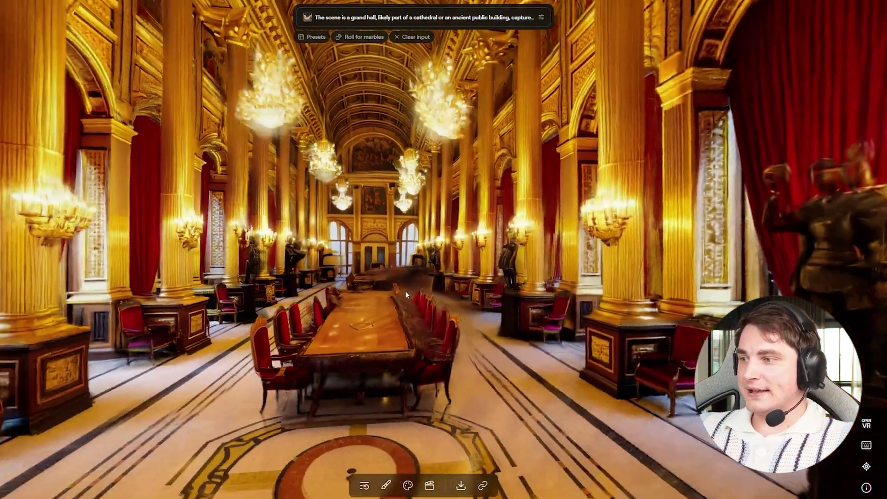
{"action": "key", "text": "w"}
{"action": "key", "text": "d"}
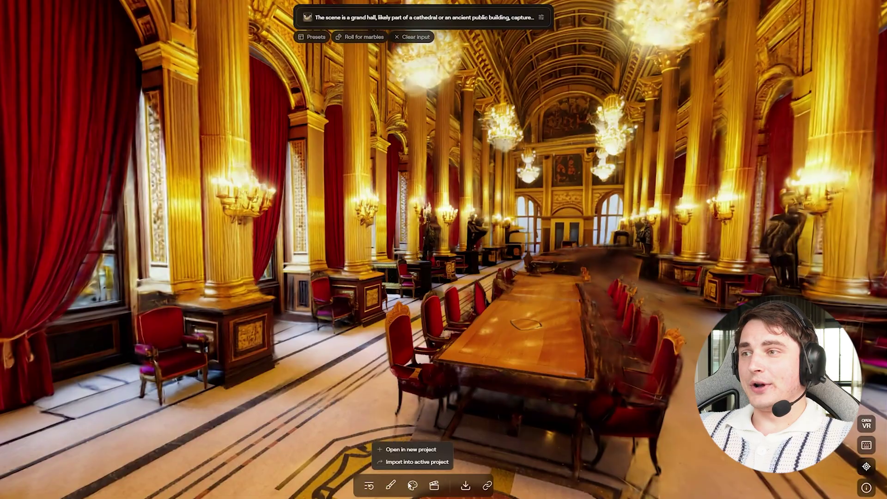
{"action": "left_click", "coordinate": [410, 448]}
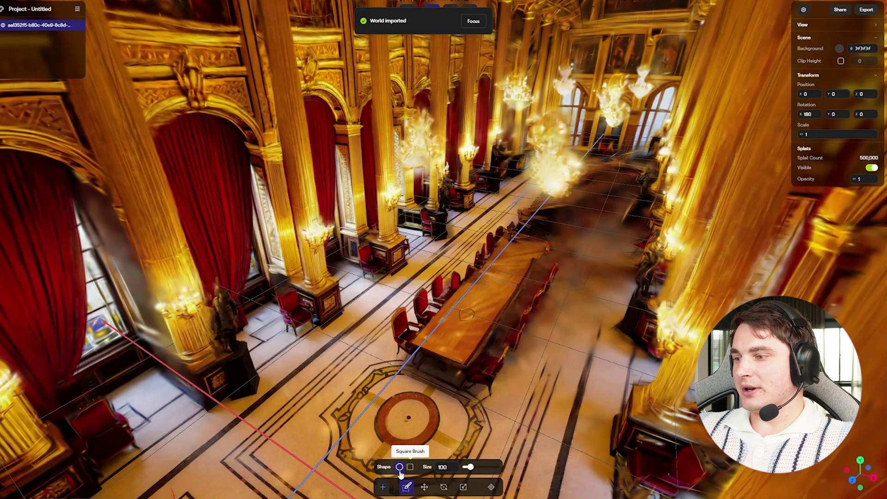
Select the columns, walls and floor around the long table with a size 100 round brush and delete these splats
{"action": "left_click", "coordinate": [250, 378]}
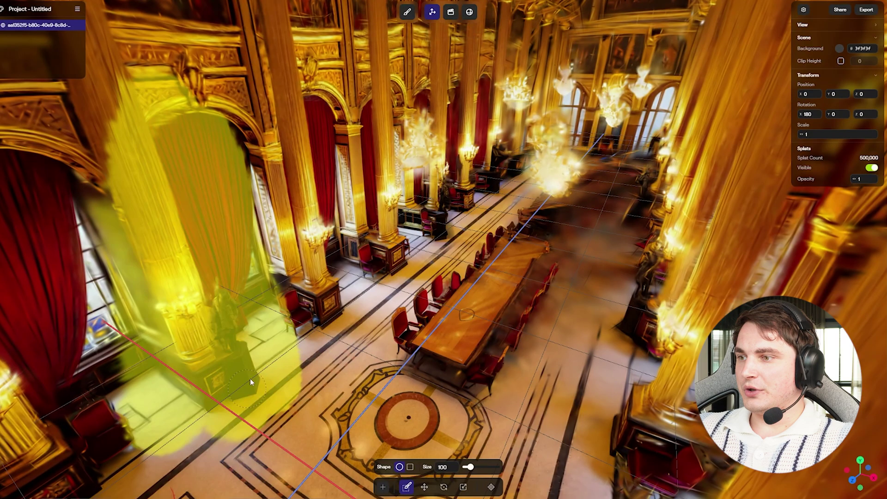
{"action": "left_click_drag", "start_coordinate": [241, 335], "coordinate": [342, 362]}
{"action": "left_click_drag", "start_coordinate": [441, 233], "coordinate": [345, 372]}
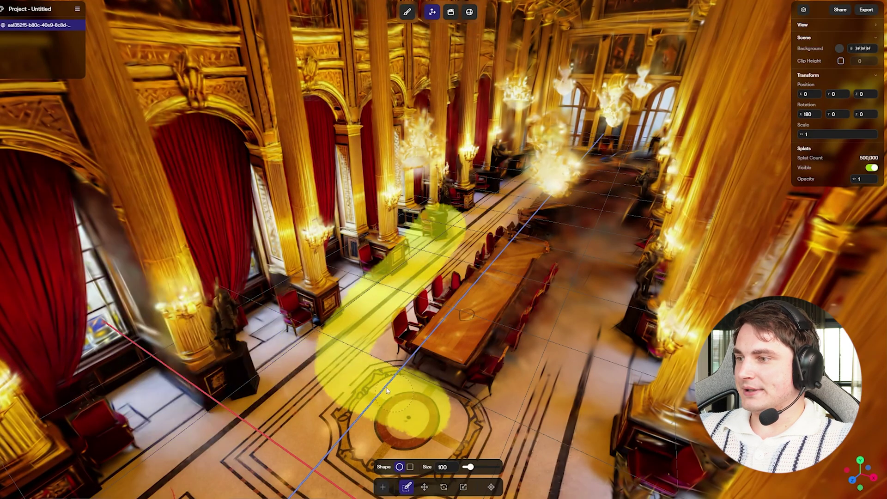
{"action": "left_click_drag", "start_coordinate": [358, 383], "coordinate": [456, 399]}
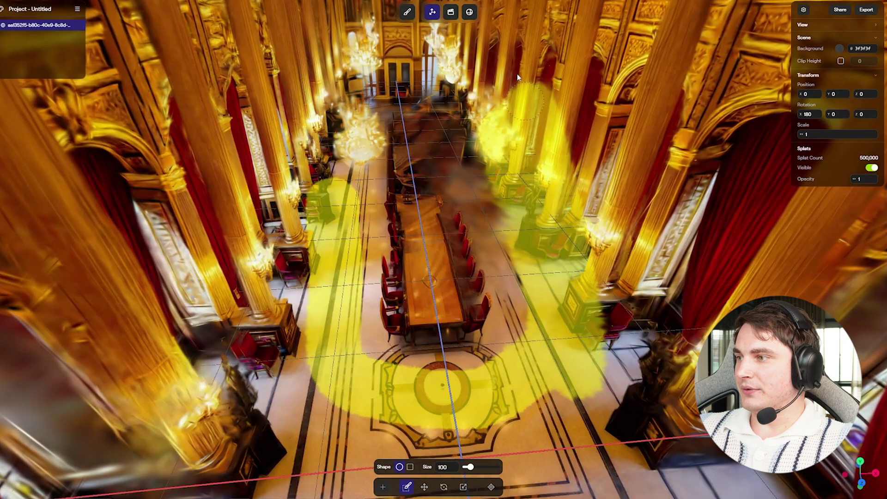
{"action": "left_click_drag", "start_coordinate": [517, 75], "coordinate": [657, 279]}
{"action": "left_click_drag", "start_coordinate": [653, 73], "coordinate": [707, 264]}
{"action": "mouse_move", "coordinate": [223, 390]}
{"action": "left_mouse_down"}
{"action": "mouse_move", "coordinate": [268, 56]}
{"action": "mouse_move", "coordinate": [206, 306]}
{"action": "left_mouse_up"}
{"action": "left_click_drag", "start_coordinate": [137, 212], "coordinate": [152, 233]}
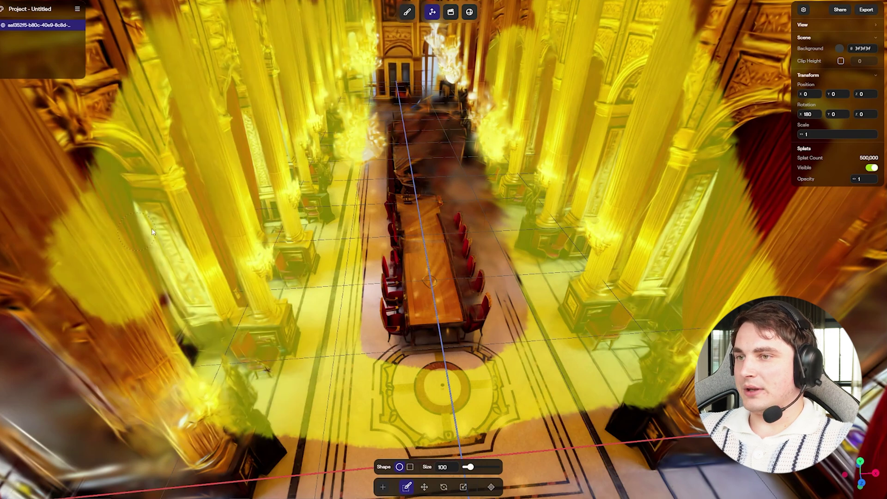
{"action": "key", "text": "Delete"}
Brush over the remaining table and floor splats at size 135, and open the options for adding scene objects
{"action": "mouse_move", "coordinate": [271, 289]}
{"action": "middle_mouse_down"}
{"action": "mouse_move", "coordinate": [275, 275]}
{"action": "mouse_move", "coordinate": [286, 308]}
{"action": "mouse_move", "coordinate": [300, 303]}
{"action": "mouse_move", "coordinate": [282, 308]}
{"action": "middle_mouse_up"}
{"action": "left_click_drag", "start_coordinate": [281, 306], "coordinate": [475, 328]}
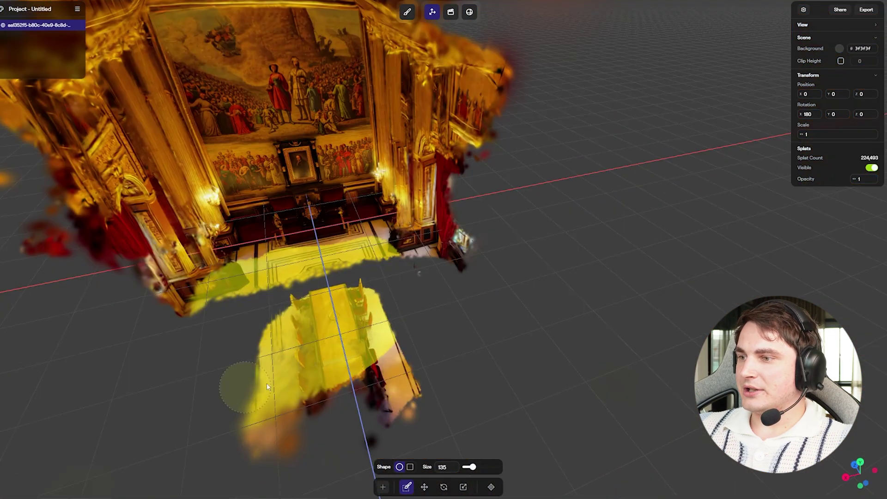
{"action": "left_click_drag", "start_coordinate": [267, 384], "coordinate": [262, 430]}
{"action": "mouse_move", "coordinate": [245, 283]}
{"action": "left_mouse_down"}
{"action": "mouse_move", "coordinate": [191, 275]}
{"action": "mouse_move", "coordinate": [138, 222]}
{"action": "left_mouse_up"}
{"action": "left_click", "coordinate": [383, 486]}
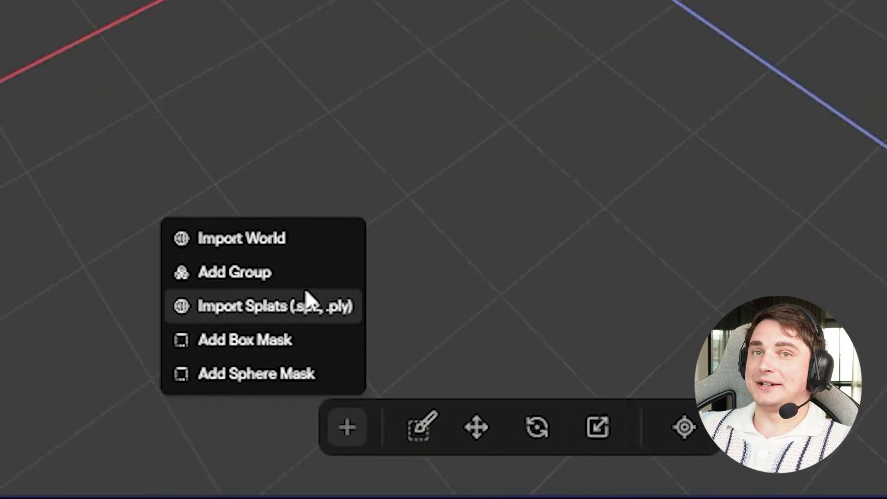
Import the Grand Hall Stained Glass world at Small splat quality into the project and look around the combined hall
{"action": "left_click", "coordinate": [270, 237]}
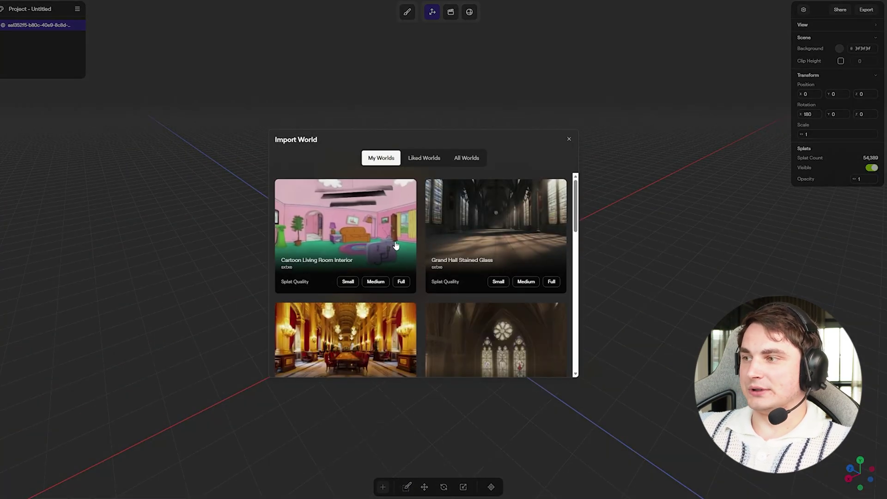
{"action": "left_click", "coordinate": [497, 281]}
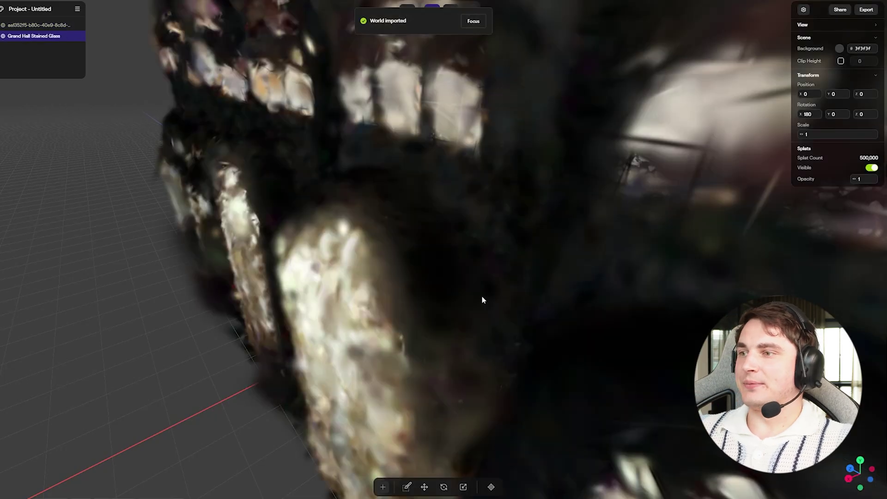
{"action": "scroll", "coordinate": [481, 296], "scroll_direction": "down", "scroll_amount": 3}
{"action": "left_click_drag", "start_coordinate": [481, 295], "coordinate": [416, 286]}
{"action": "scroll", "coordinate": [451, 299], "scroll_direction": "up", "scroll_amount": 2}
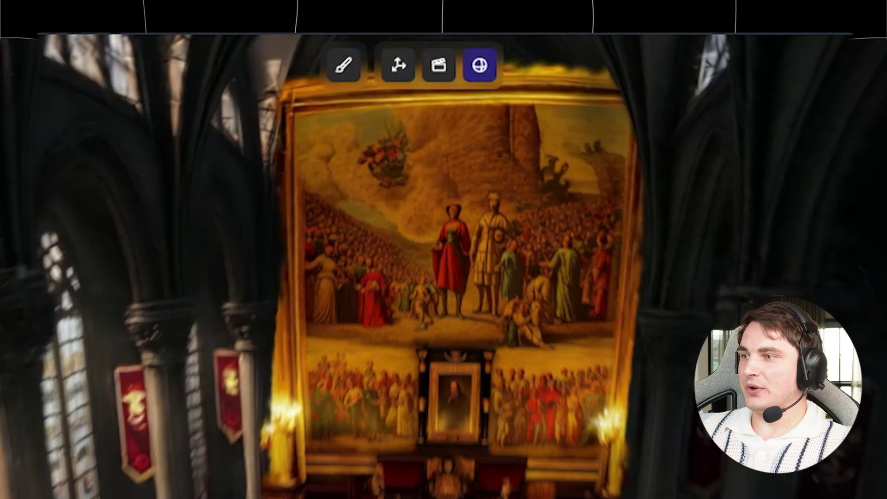
{"action": "mouse_move", "coordinate": [387, 221]}
{"action": "left_mouse_down"}
{"action": "mouse_move", "coordinate": [462, 234]}
{"action": "mouse_move", "coordinate": [406, 235]}
{"action": "mouse_move", "coordinate": [453, 210]}
{"action": "mouse_move", "coordinate": [414, 248]}
{"action": "mouse_move", "coordinate": [468, 292]}
{"action": "left_mouse_up"}
{"action": "key", "text": "s"}
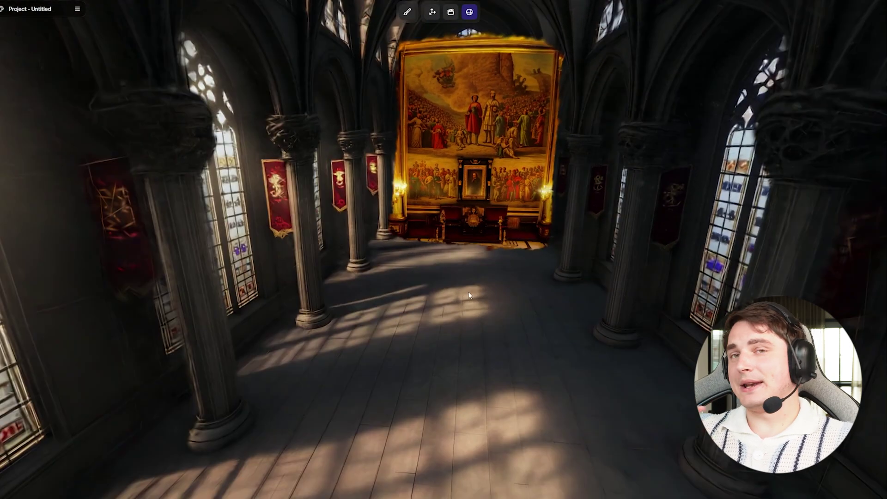
{"action": "mouse_move", "coordinate": [517, 294]}
{"action": "left_mouse_down"}
{"action": "mouse_move", "coordinate": [454, 298]}
{"action": "mouse_move", "coordinate": [331, 284]}
{"action": "left_mouse_up"}
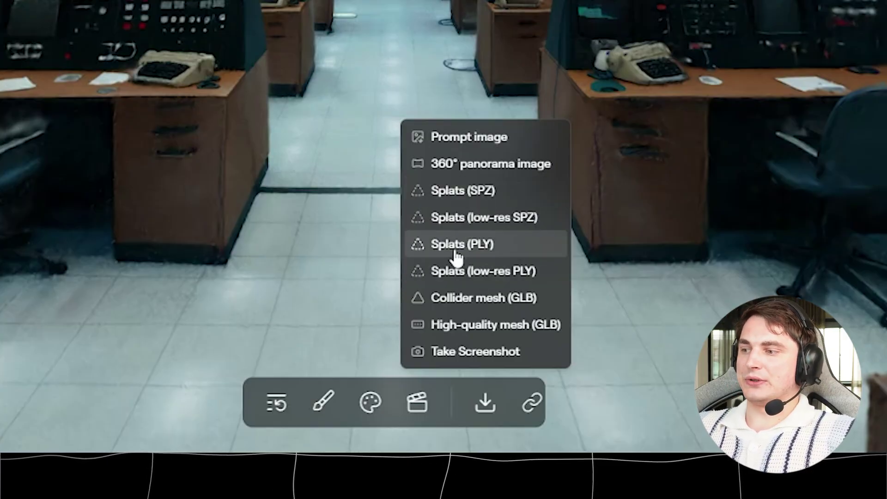
Download the control room world as PLY splats and import the file into Blender with the 3D Gaussian Splatting add-on
{"action": "left_click", "coordinate": [470, 258]}
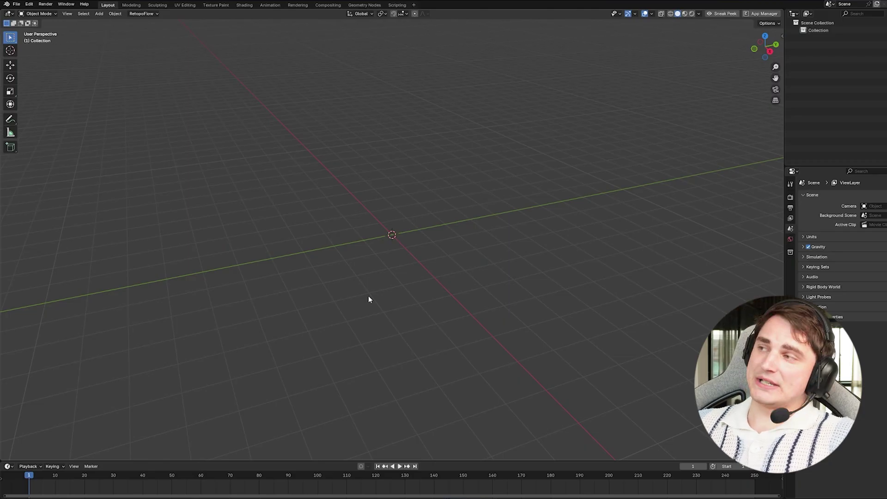
{"action": "left_click", "coordinate": [781, 37]}
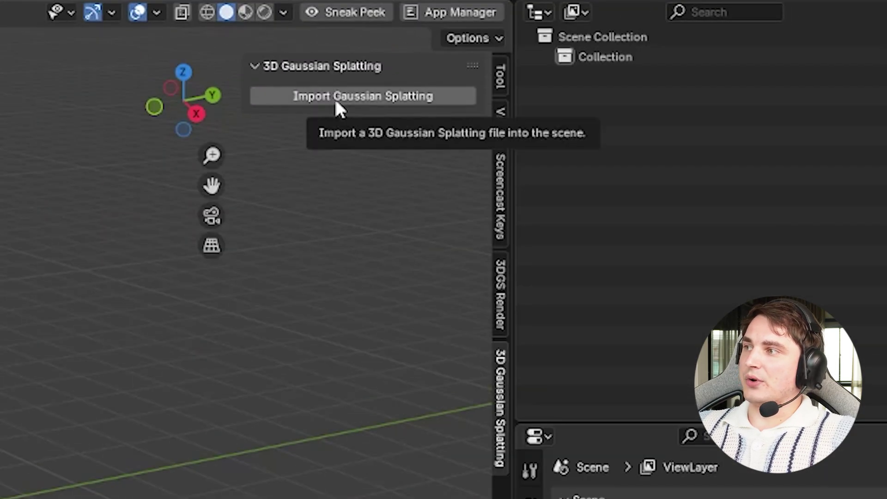
{"action": "left_click", "coordinate": [336, 102]}
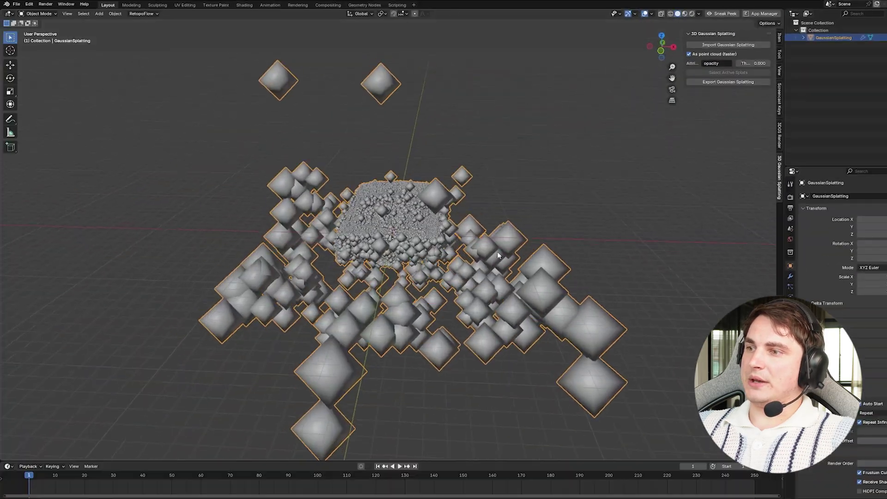
Show the imported splats in Material Preview shading and bring the control room's central aisle and desks into view
{"action": "middle_click_drag", "start_coordinate": [443, 249], "coordinate": [508, 250]}
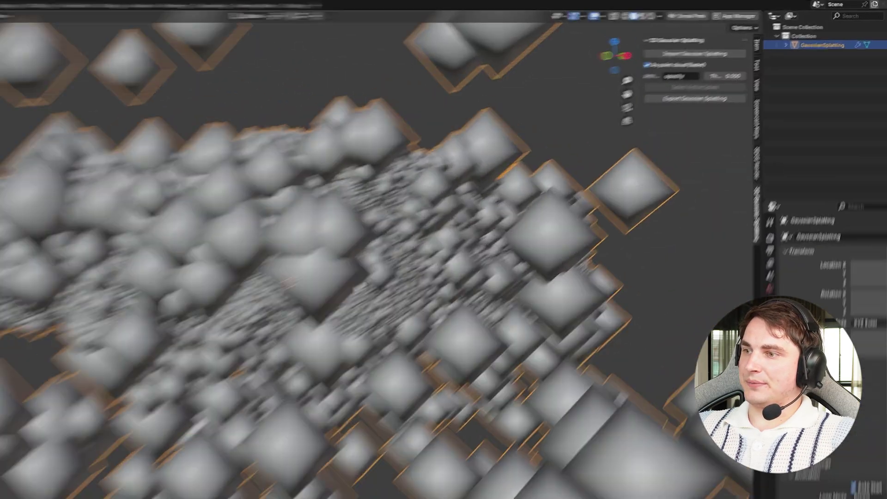
{"action": "left_click", "coordinate": [641, 15]}
{"action": "scroll", "coordinate": [395, 199], "scroll_direction": "up", "scroll_amount": 4}
{"action": "middle_click_drag", "start_coordinate": [395, 199], "coordinate": [392, 232]}
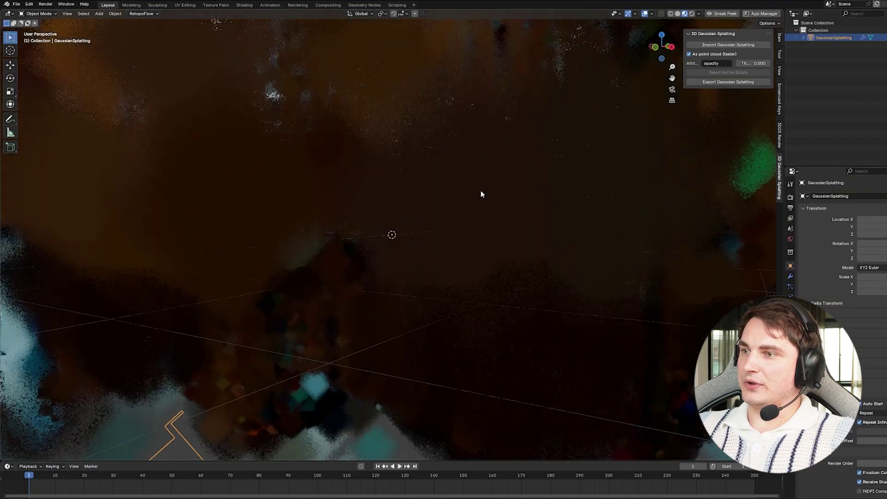
{"action": "scroll", "coordinate": [480, 194], "scroll_direction": "down", "scroll_amount": 10}
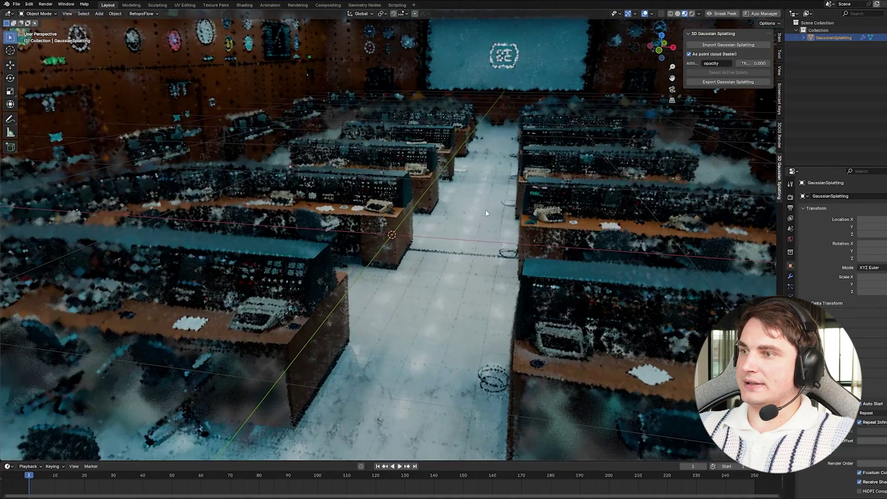
{"action": "middle_click_drag", "start_coordinate": [486, 213], "coordinate": [397, 207]}
Preview the control room in Rendered shading, return to Material Preview and examine the desks from different angles
{"action": "left_click", "coordinate": [691, 14]}
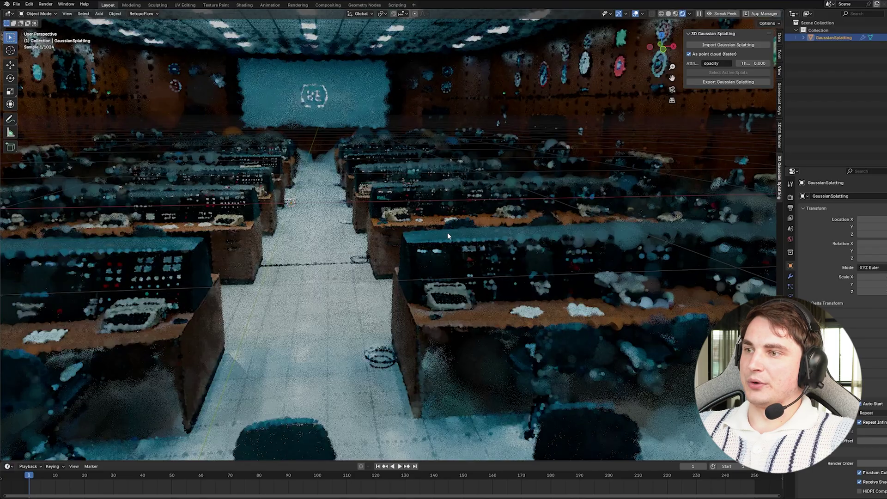
{"action": "middle_click_drag", "start_coordinate": [426, 237], "coordinate": [484, 201]}
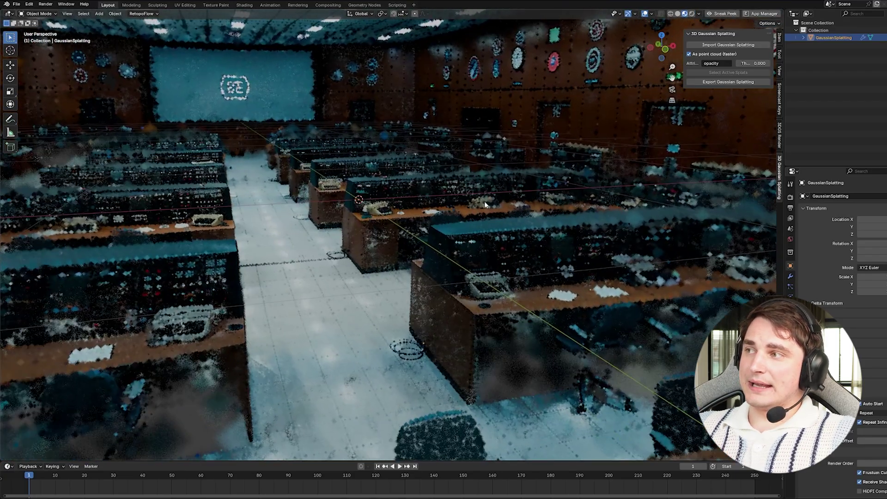
{"action": "mouse_move", "coordinate": [627, 157]}
{"action": "middle_mouse_down"}
{"action": "mouse_move", "coordinate": [478, 184]}
{"action": "mouse_move", "coordinate": [551, 197]}
{"action": "middle_mouse_up"}
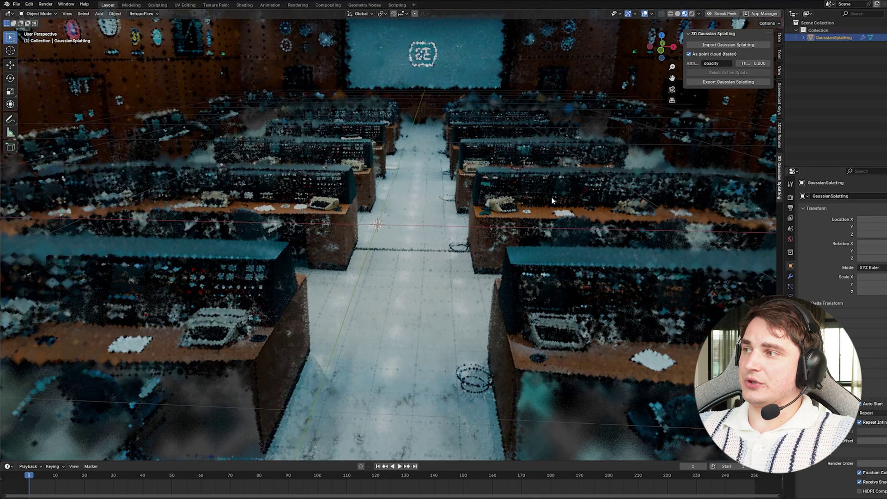
Delete the GaussianSplatting object and import the control room PLY as Verts with the 3DGS Render add-on, including a proxy object
{"action": "left_click", "coordinate": [779, 135]}
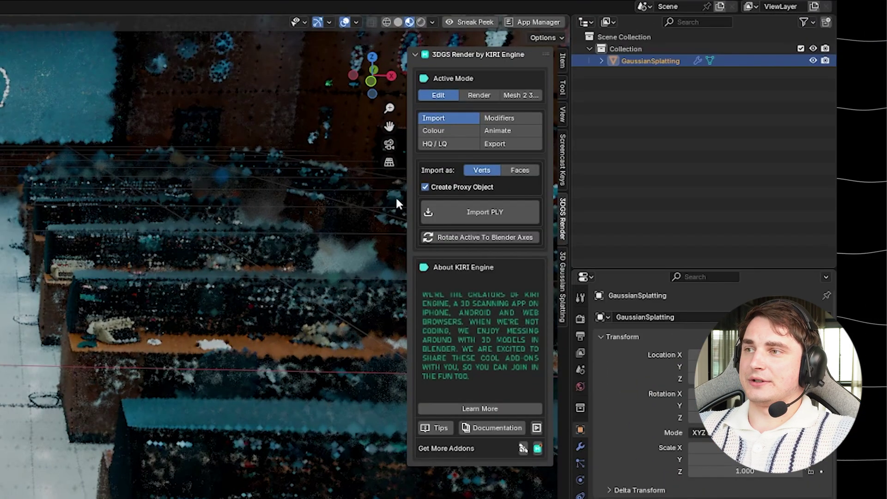
{"action": "key", "text": "Delete"}
{"action": "left_click", "coordinate": [473, 215]}
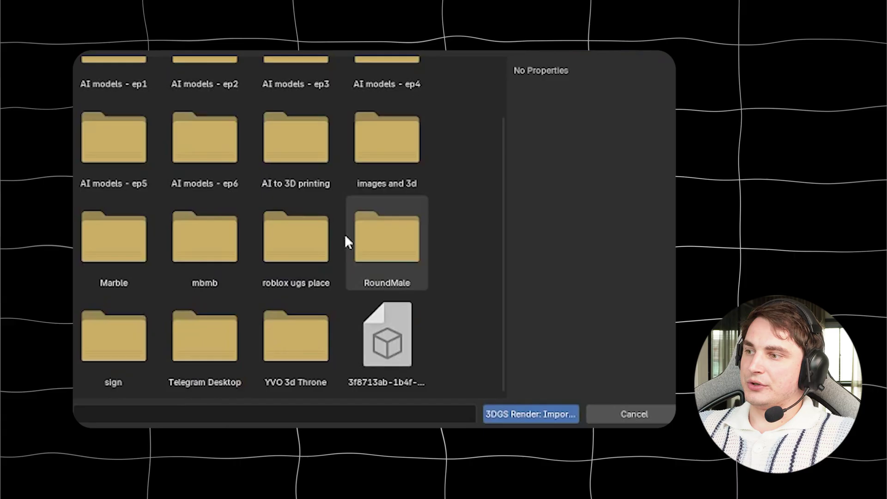
{"action": "double_click", "coordinate": [387, 335]}
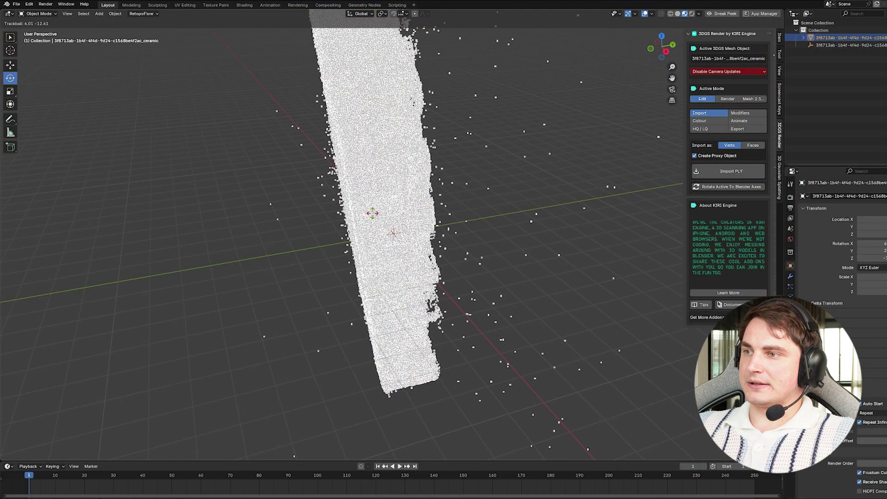
Rotate the imported splat object 90° about the global X axis
{"action": "left_click", "coordinate": [384, 223]}
{"action": "left_click_drag", "start_coordinate": [385, 212], "coordinate": [370, 231]}
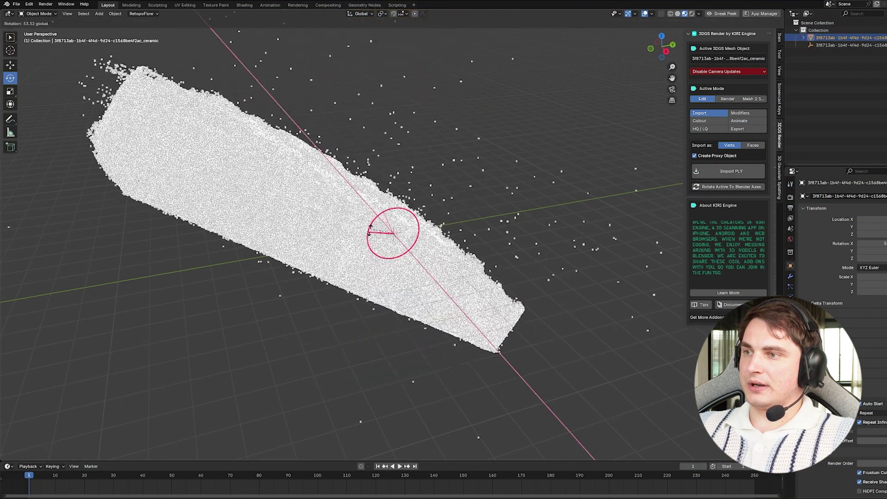
{"action": "left_click", "coordinate": [104, 419]}
{"action": "type", "text": "9"}
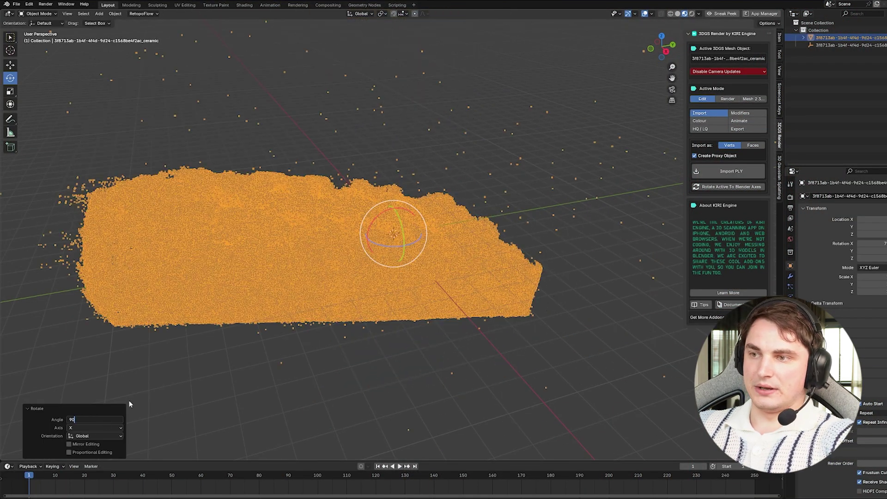
{"action": "key", "text": "Return"}
Set the active splat object's update mode to Show As Point Cloud
{"action": "scroll", "coordinate": [369, 243], "scroll_direction": "up", "scroll_amount": 5}
{"action": "middle_click_drag", "start_coordinate": [383, 235], "coordinate": [465, 191]}
{"action": "middle_click_drag", "start_coordinate": [427, 216], "coordinate": [462, 194]}
{"action": "left_click", "coordinate": [713, 71]}
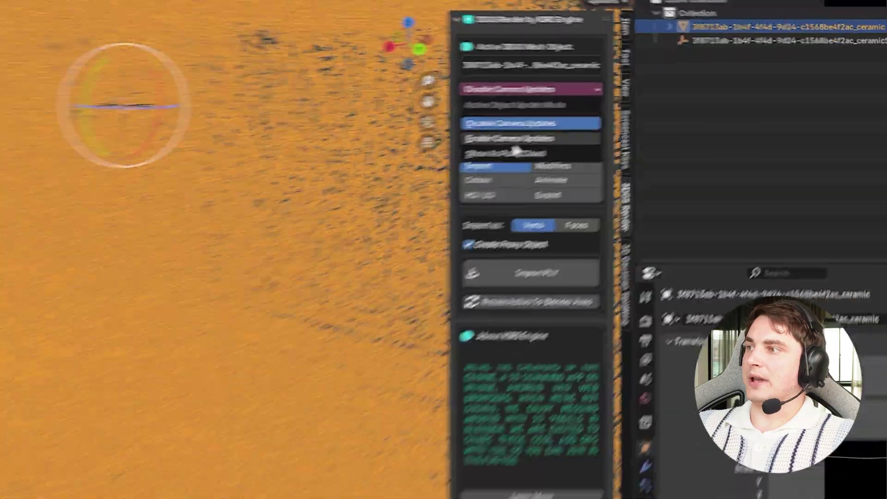
{"action": "left_click", "coordinate": [434, 169]}
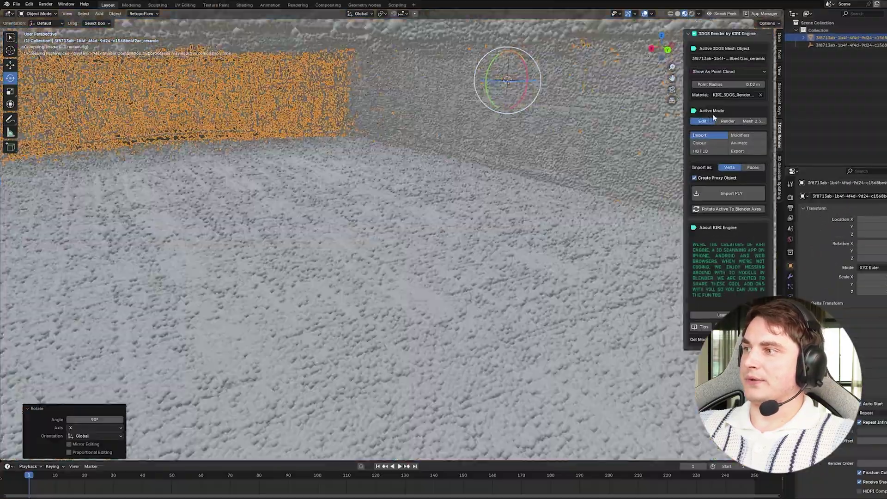
Rotate the point cloud 180° about the global Y axis and check the room's orientation along the aisle
{"action": "middle_click_drag", "start_coordinate": [350, 194], "coordinate": [428, 60]}
{"action": "left_click_drag", "start_coordinate": [454, 33], "coordinate": [161, 377]}
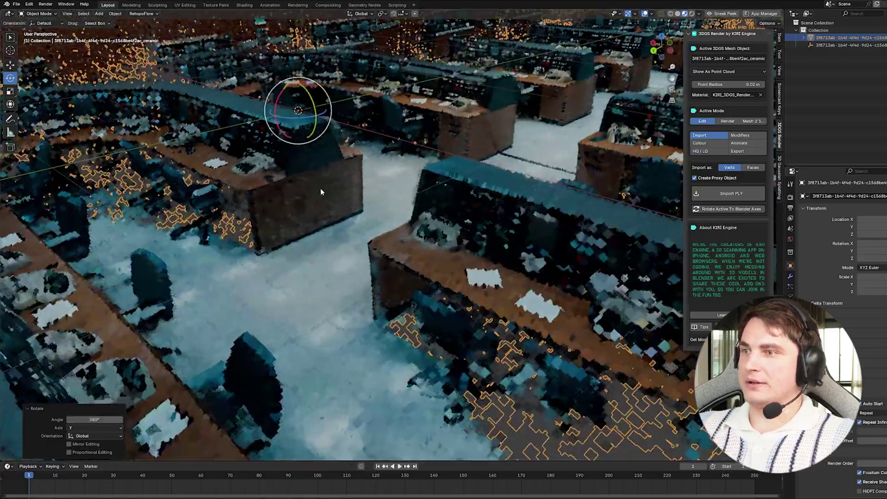
{"action": "middle_click_drag", "start_coordinate": [320, 188], "coordinate": [353, 259]}
{"action": "scroll", "coordinate": [346, 248], "scroll_direction": "up", "scroll_amount": 1}
{"action": "scroll", "coordinate": [374, 247], "scroll_direction": "down", "scroll_amount": 2}
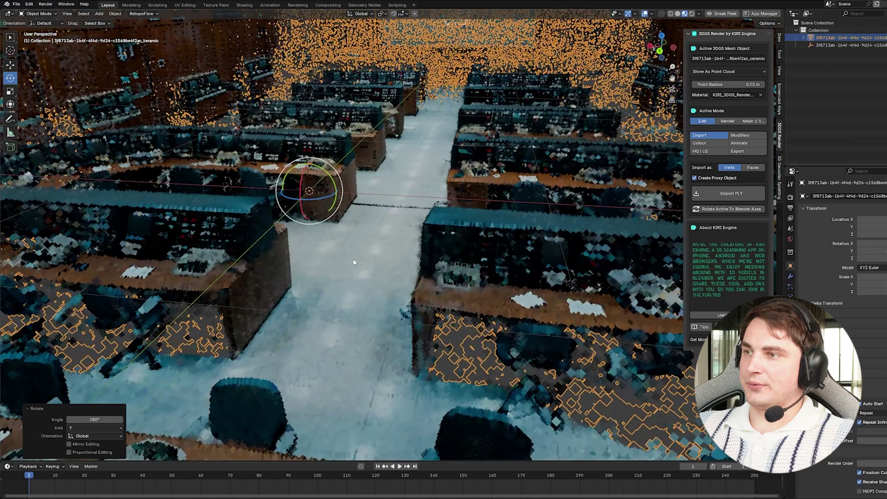
Change the splat object's update mode to Enable Camera Updates and inspect the control room at full splat quality
{"action": "left_click", "coordinate": [728, 71]}
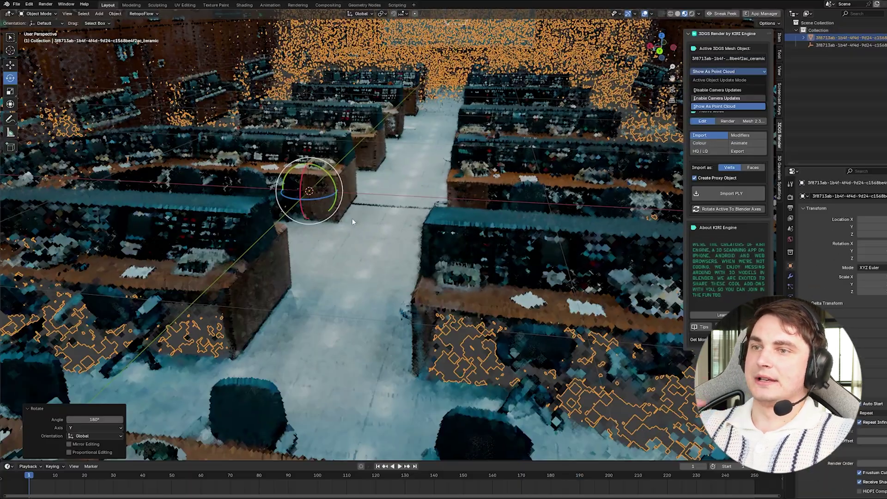
{"action": "key", "text": "Up"}
{"action": "key", "text": "Return"}
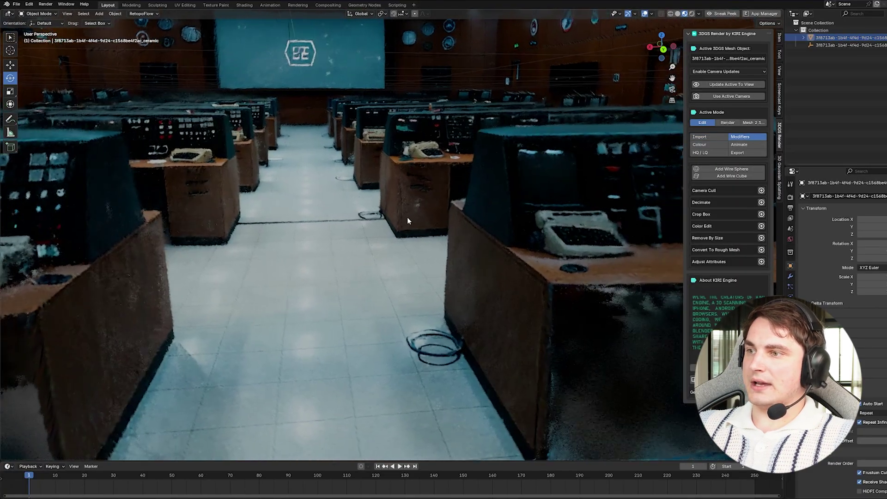
{"action": "scroll", "coordinate": [407, 221], "scroll_direction": "down", "scroll_amount": 2}
{"action": "middle_click_drag", "start_coordinate": [405, 221], "coordinate": [432, 246]}
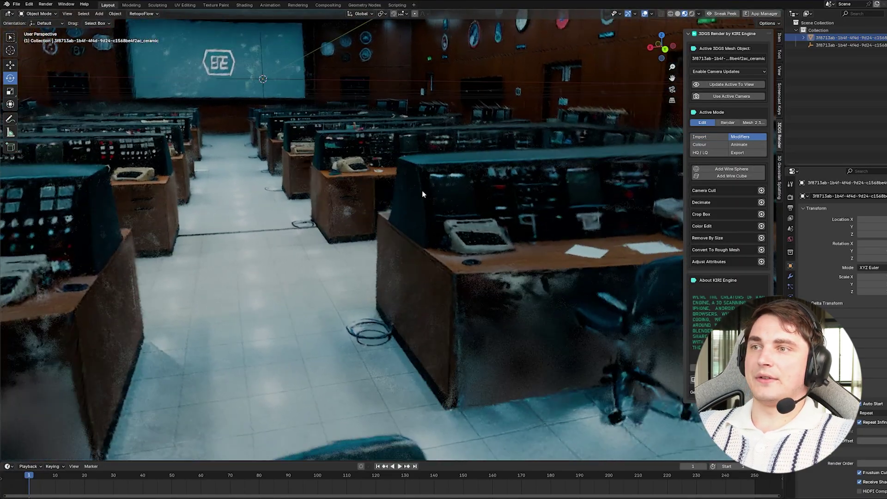